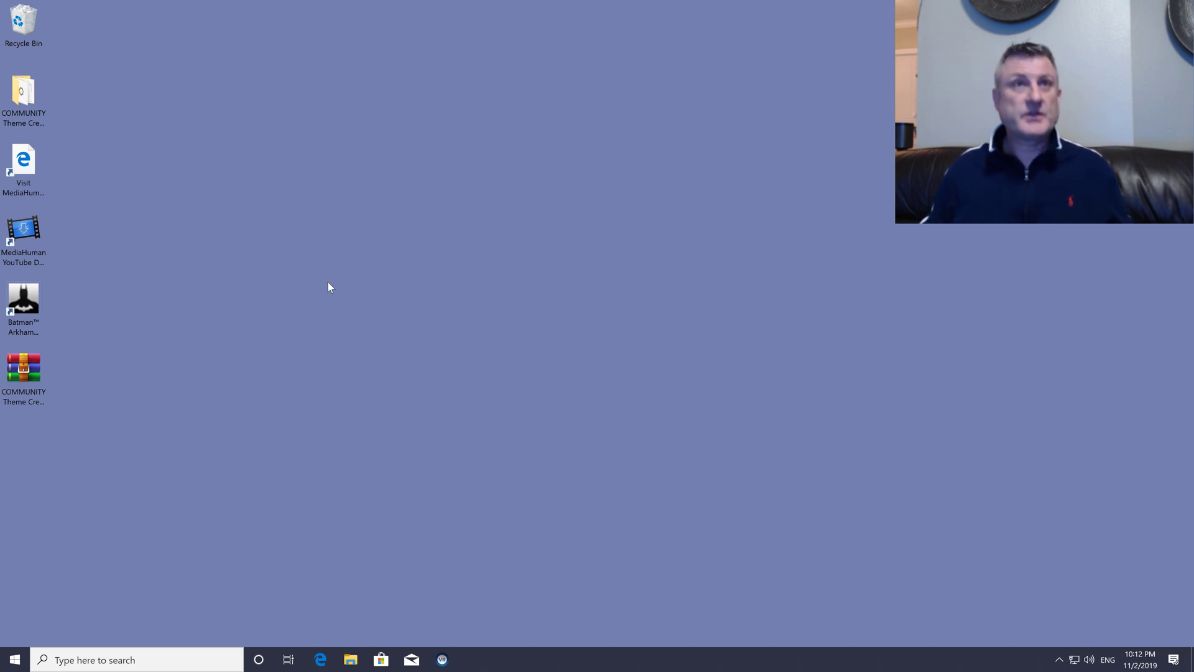
Launch Community Theme Creator for BigBox, preview HorizontalWheel1GamesView, and restore the editor to a smaller window
key("super")
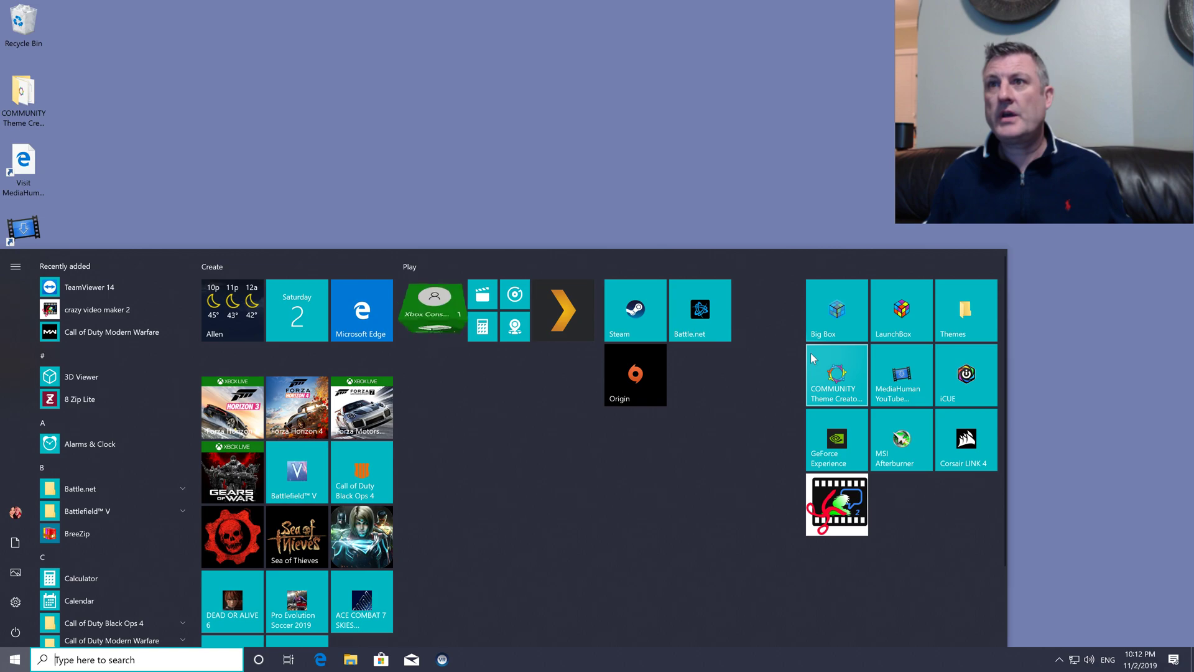
left_click(833, 372)
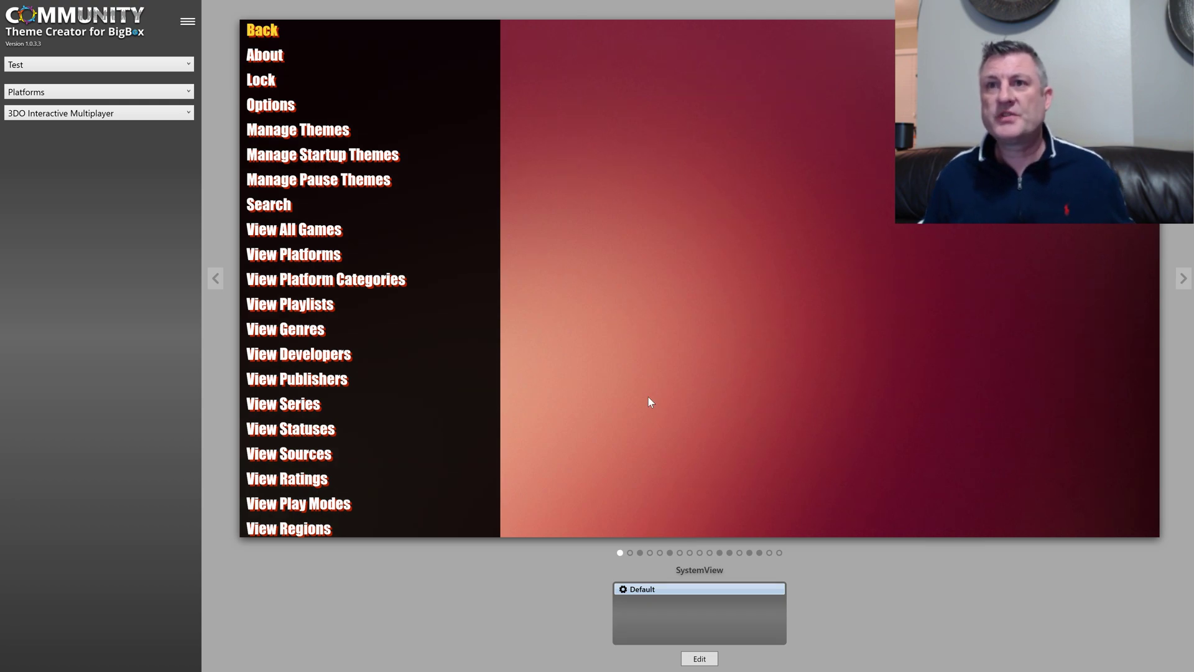
left_click(640, 553)
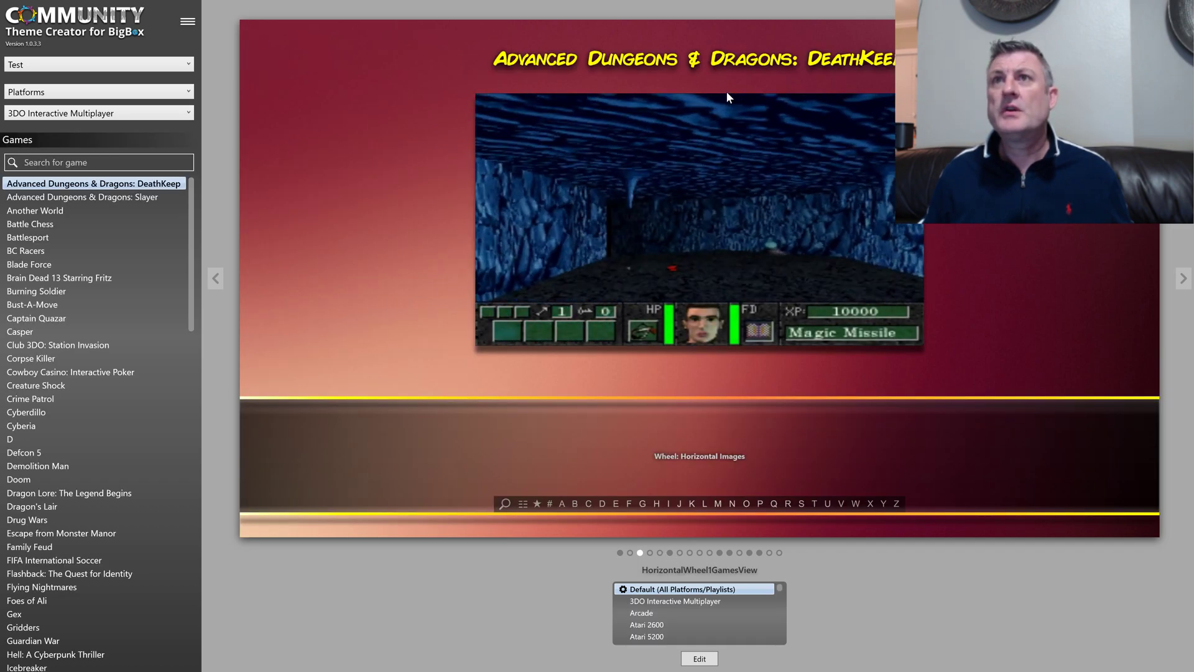
double_click(681, 9)
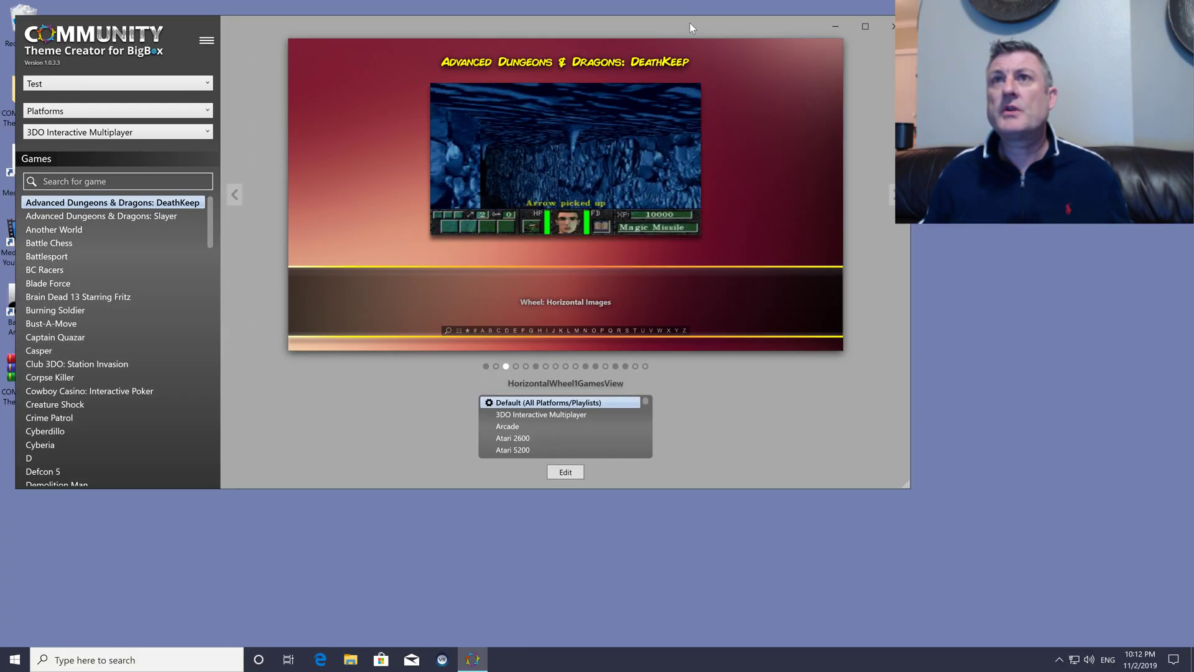
Preview PlatformWheel1FiltersView, TextGamesView, WheelGamesView and Wheel2GamesView, then maximize the editor
left_click_drag(690, 23, 675, 43)
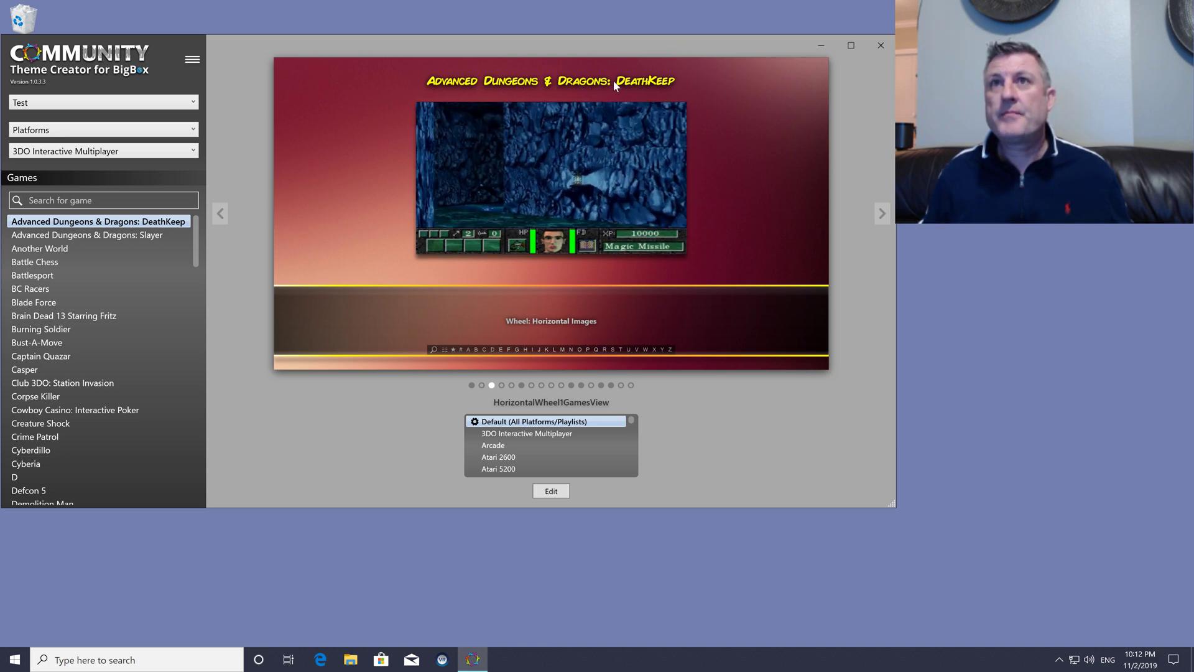
left_click(521, 385)
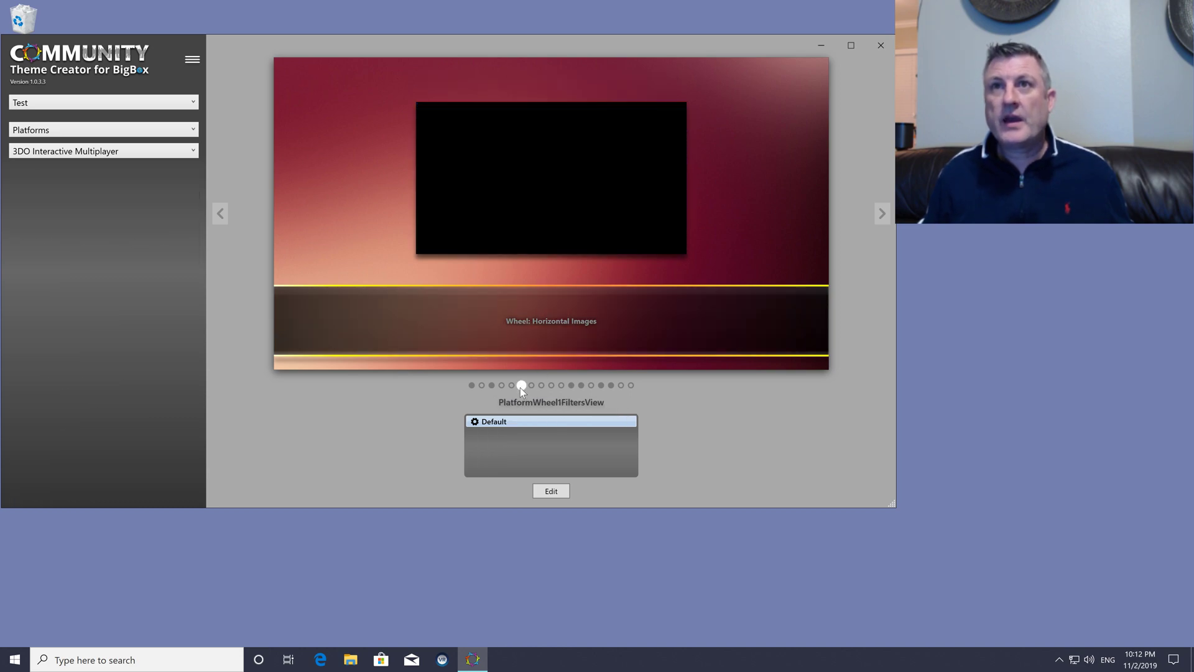
left_click(578, 384)
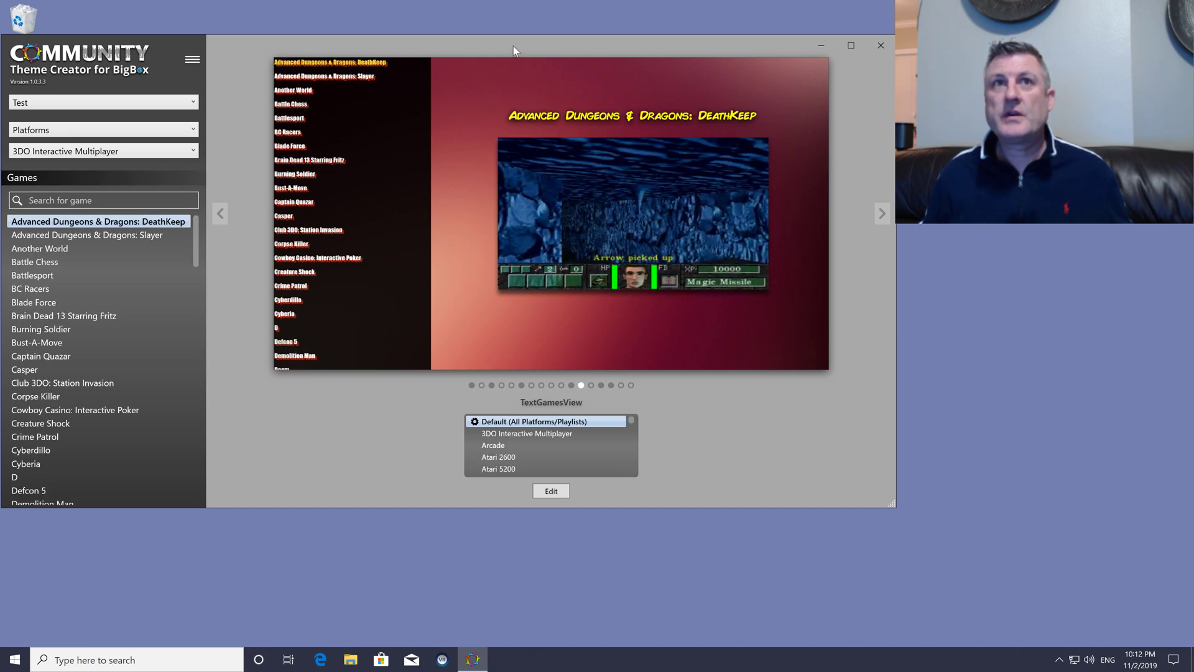
left_click_drag(514, 47, 550, 62)
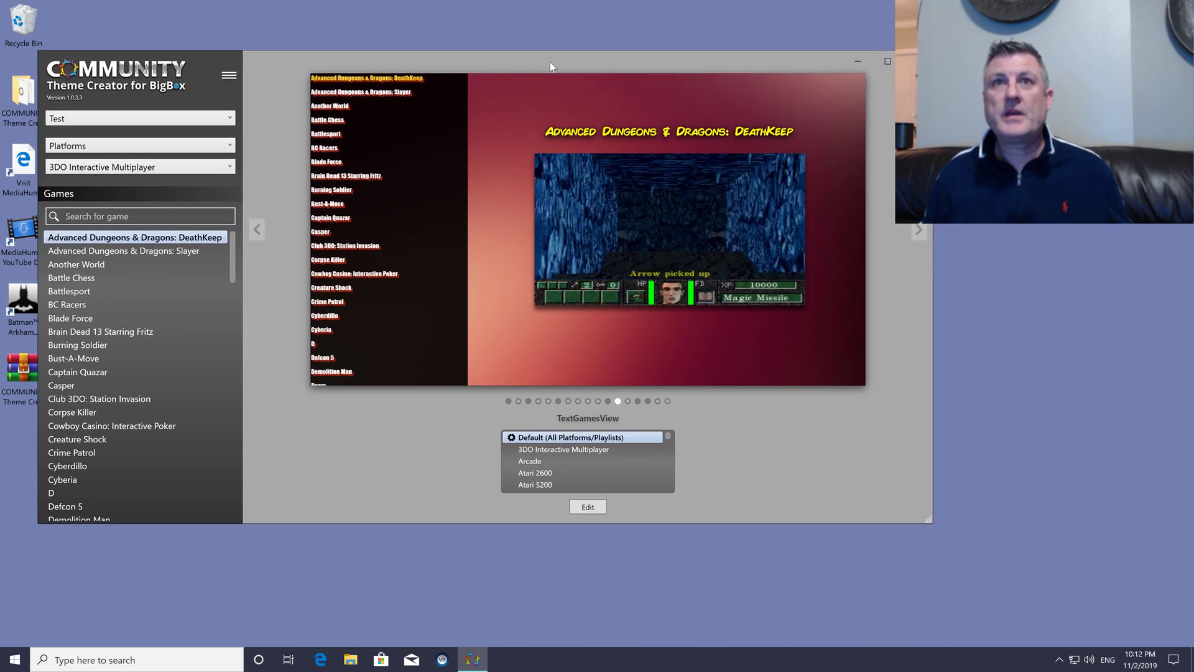
left_click(639, 401)
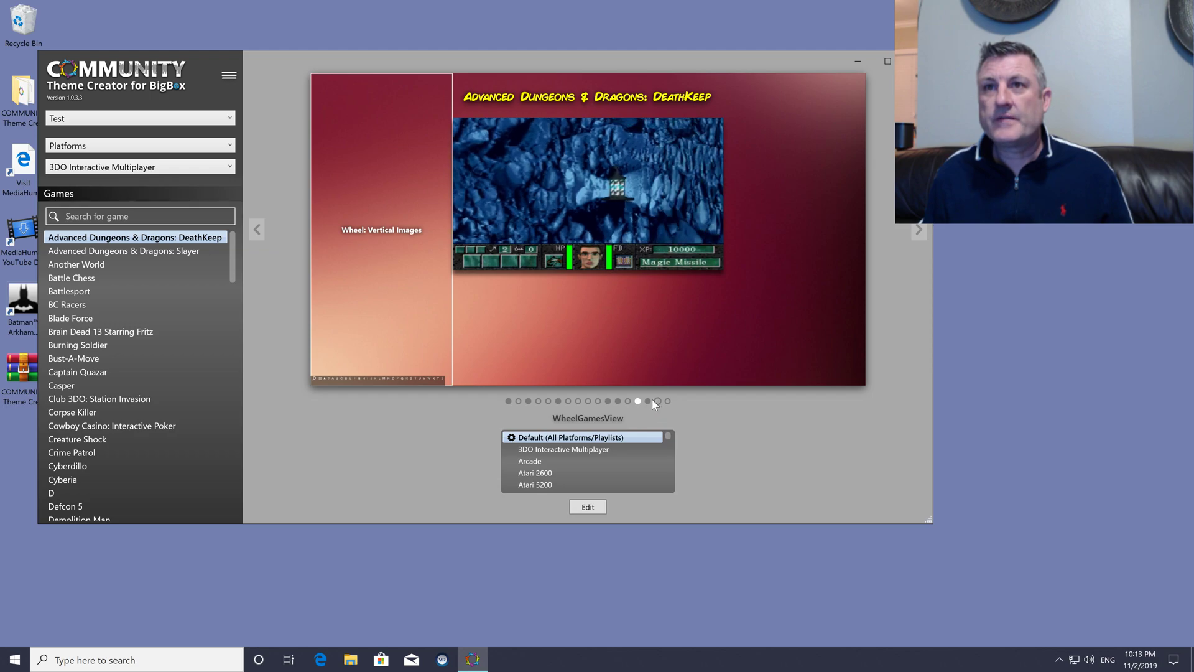
left_click(646, 400)
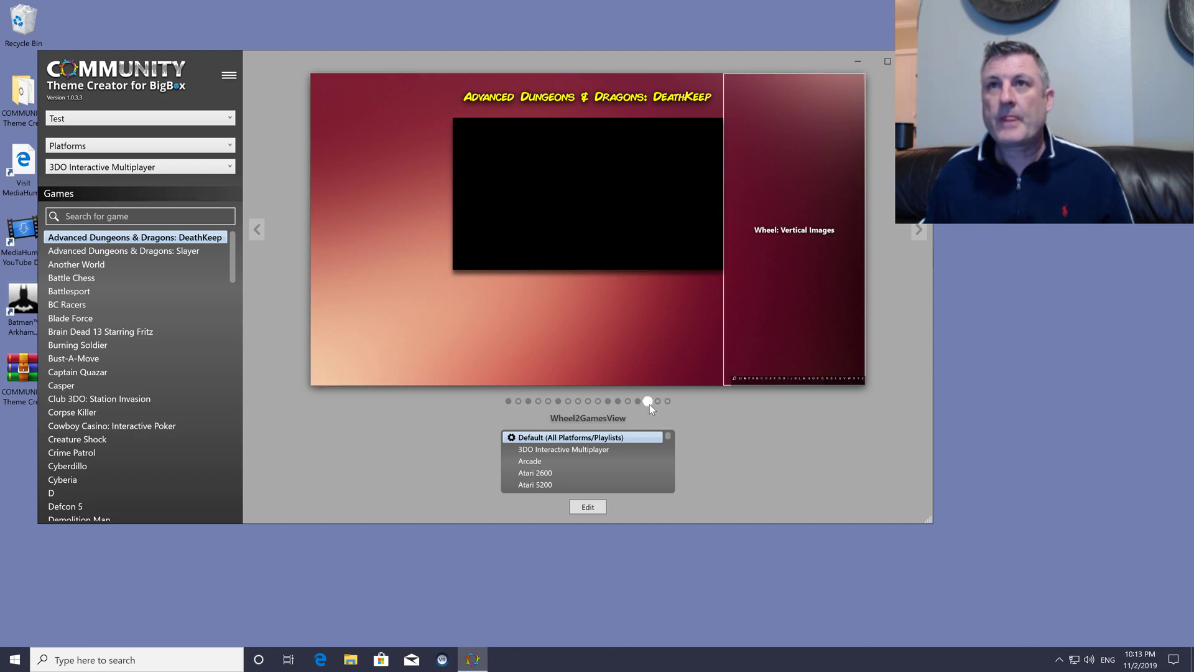
double_click(415, 63)
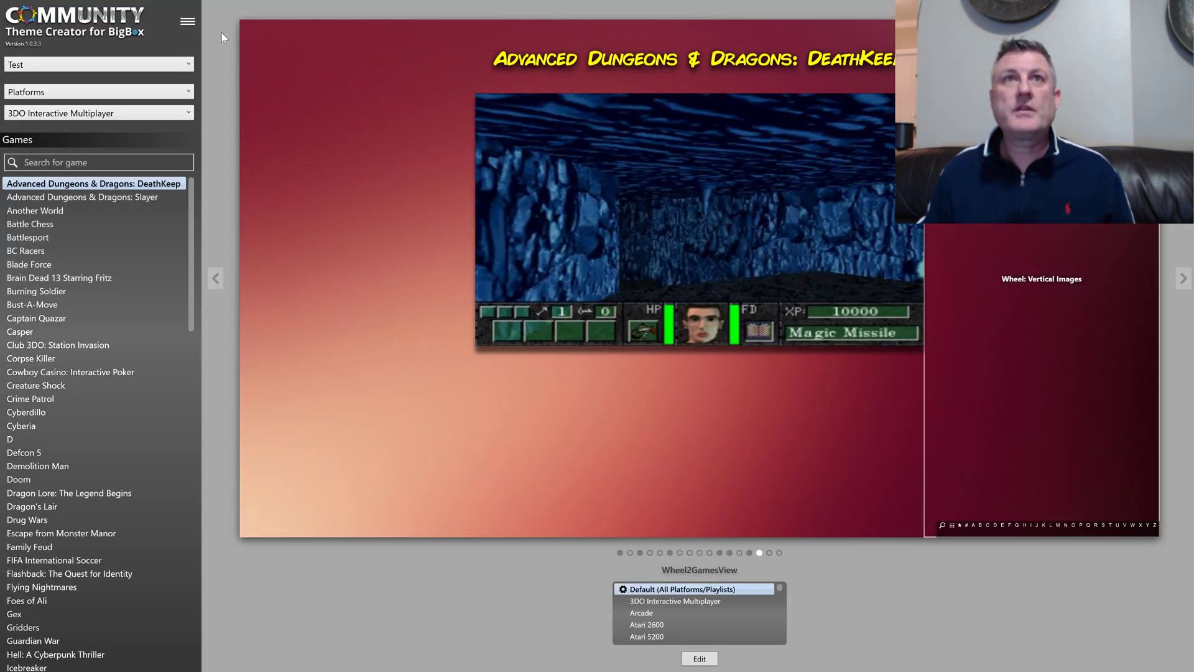
left_click(157, 62)
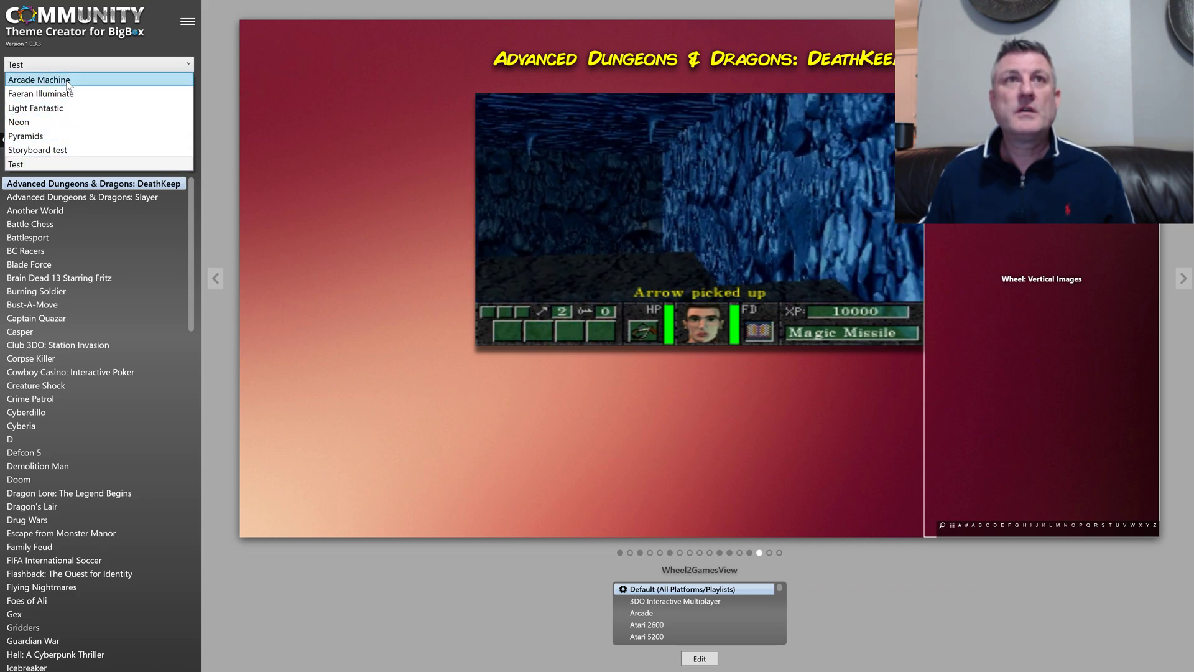
Switch the theme to Arcade Machine to show its 3DO arcade-cabinet platform view
left_click(115, 65)
key("Home")
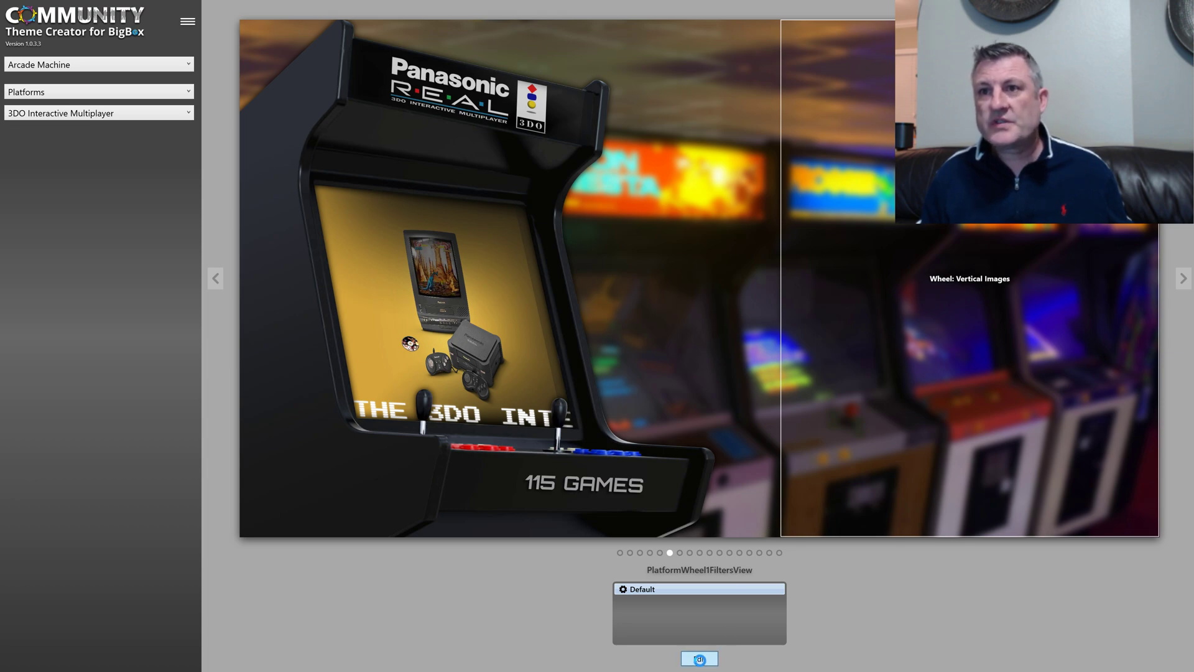
left_click(698, 658)
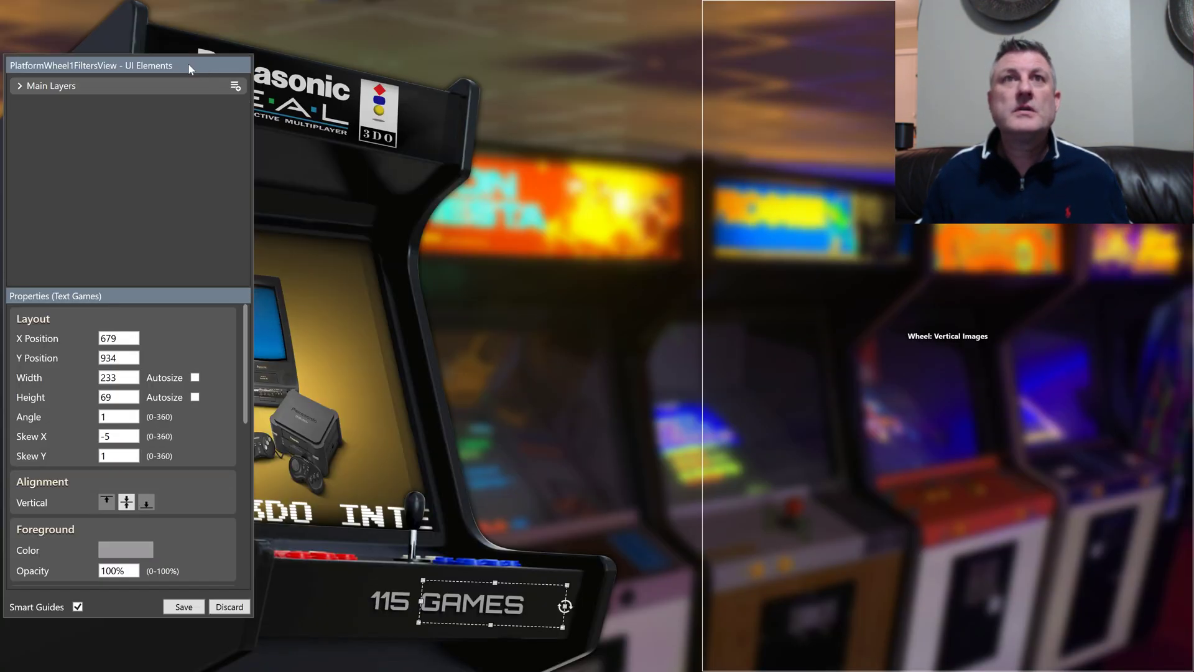
Move the editing panel aside and inspect the marquee logo, screen video, GAMES and 115 elements
left_click_drag(189, 68, 888, 69)
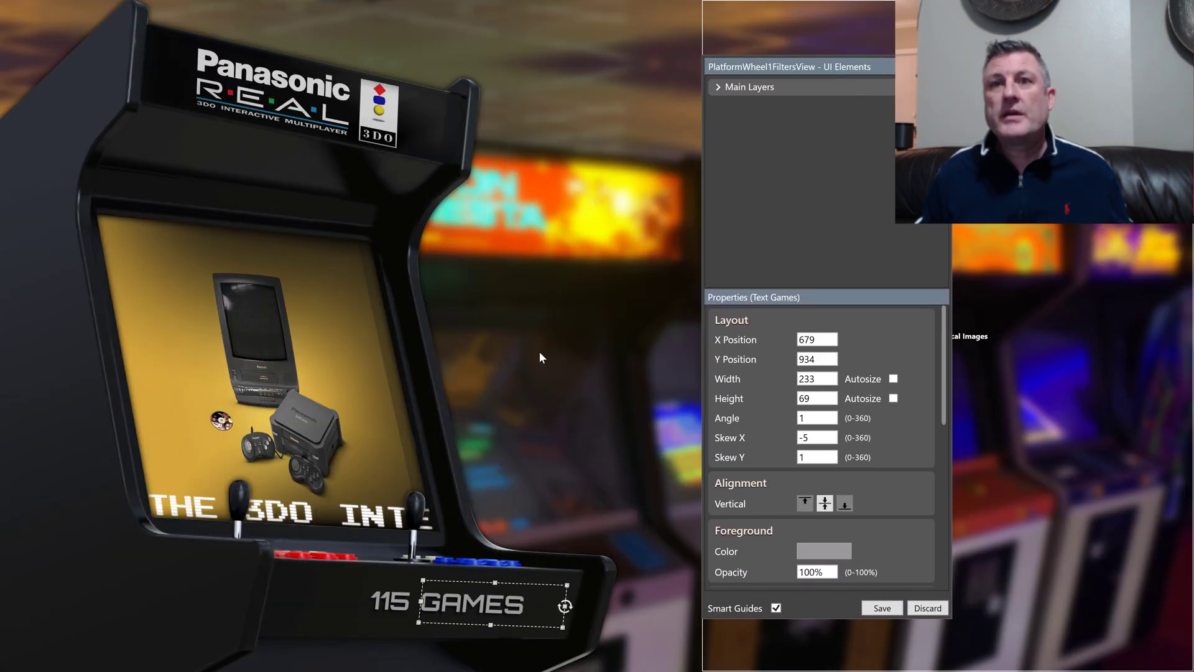
left_click(311, 106)
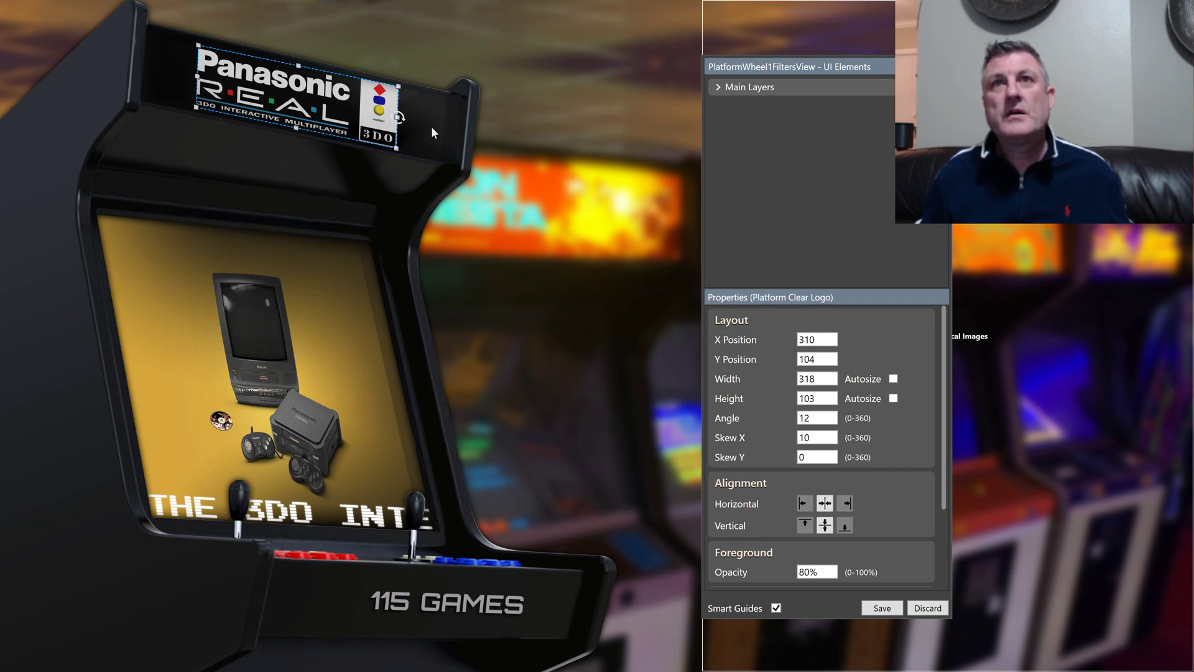
left_click(270, 309)
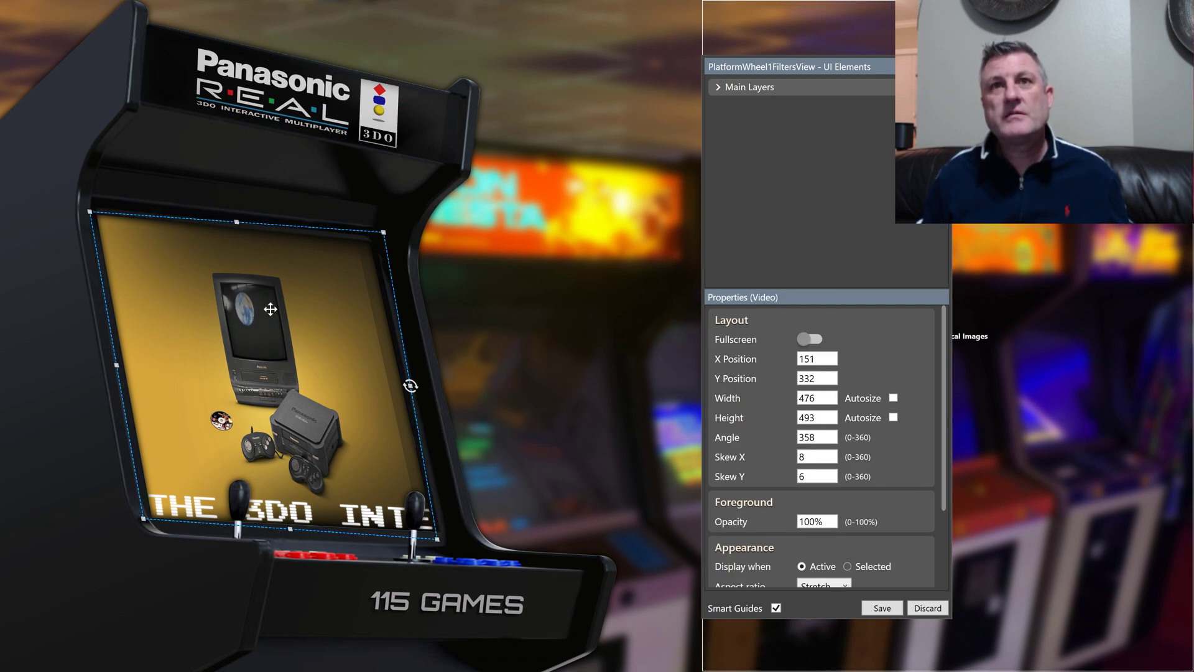
left_click(420, 608)
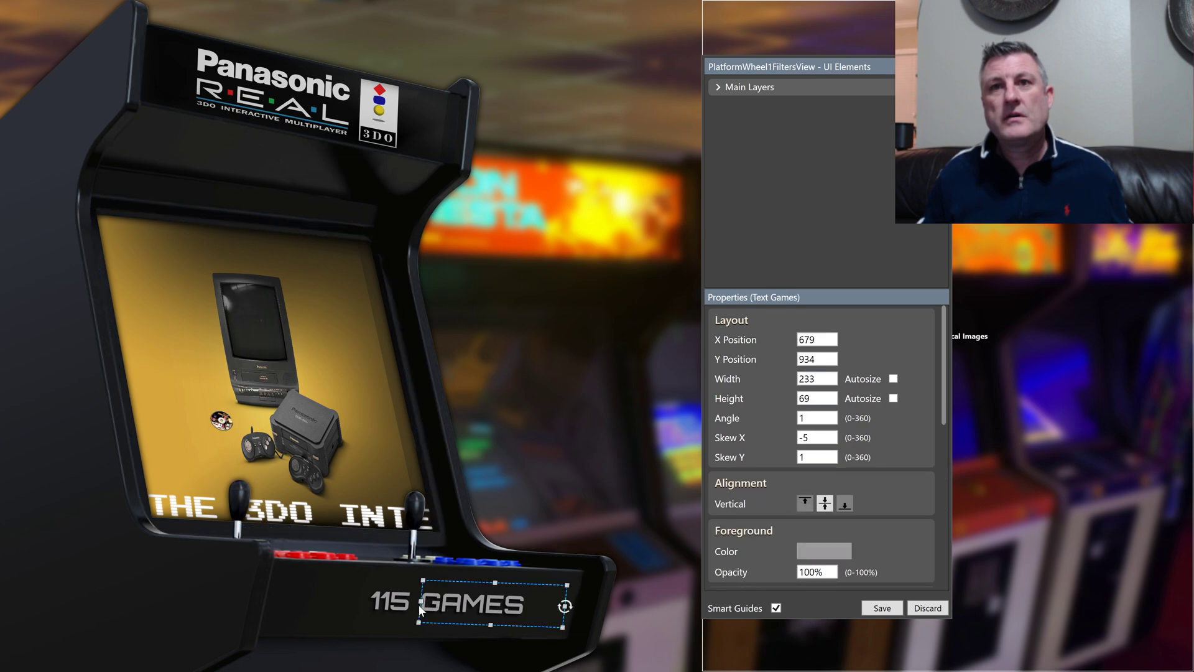
left_click(389, 602)
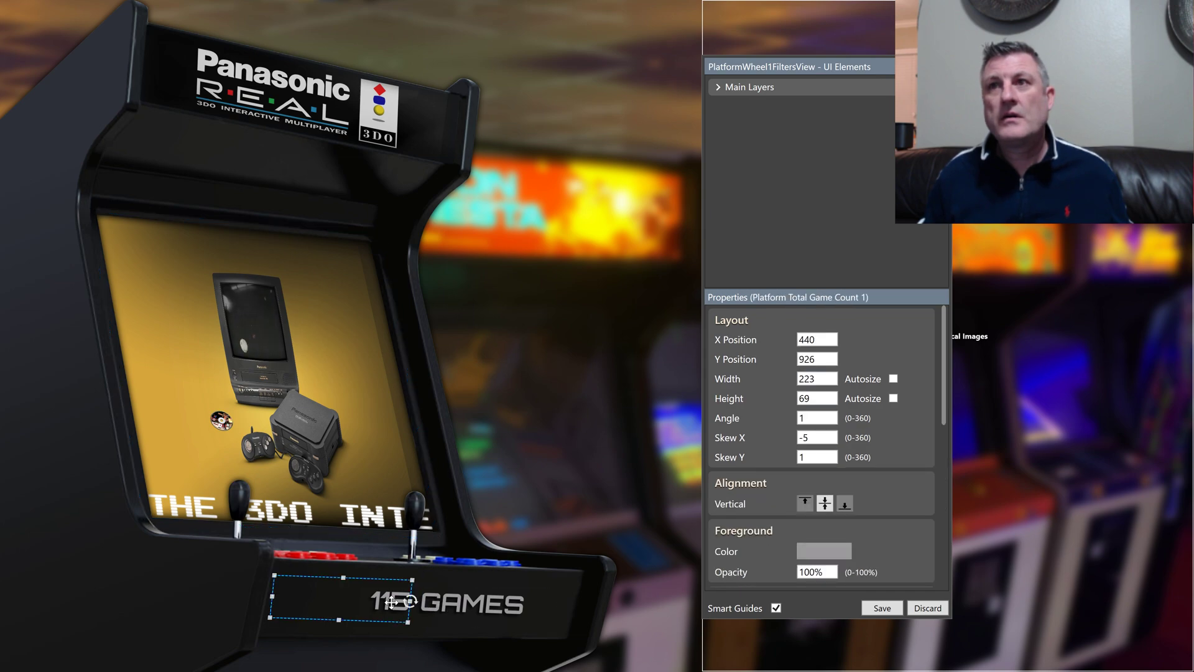
Select the Platform Clear Logo layer and rotate the Panasonic marquee logo
left_click(716, 86)
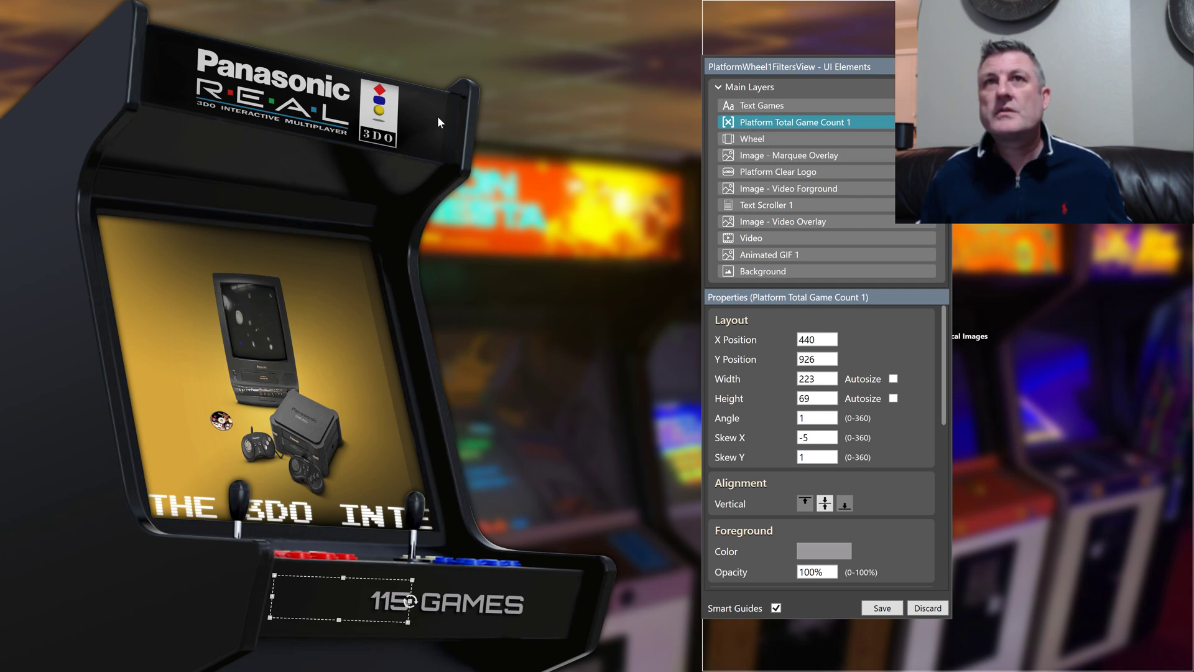
left_click(338, 118)
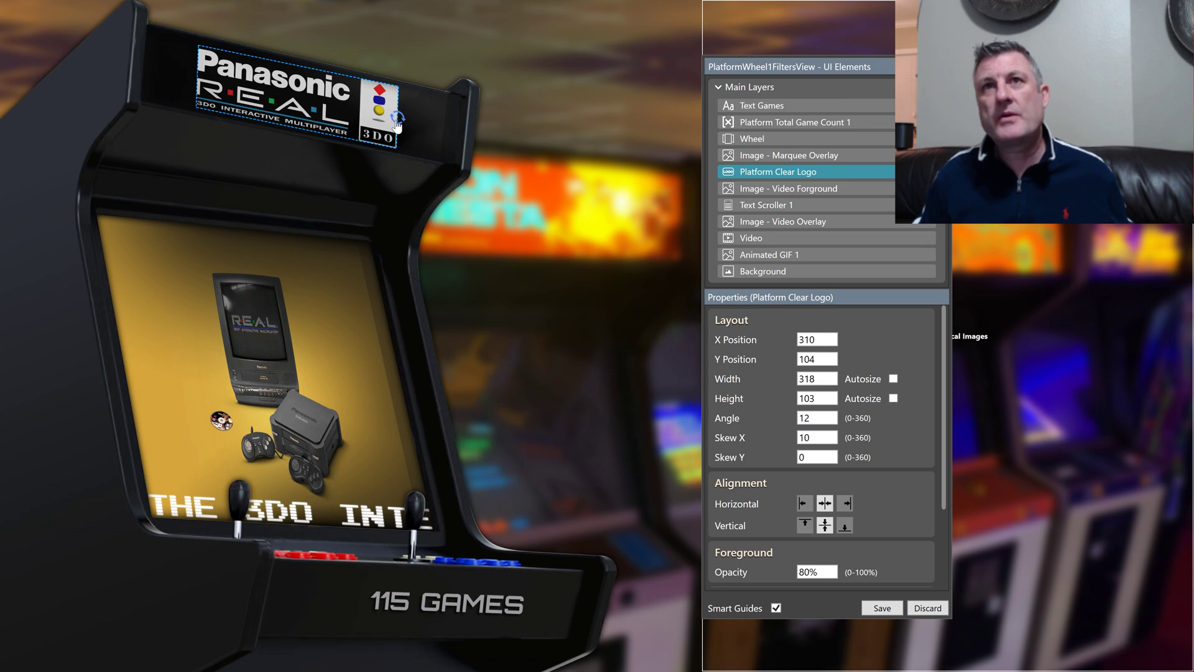
left_click_drag(399, 117, 366, 120)
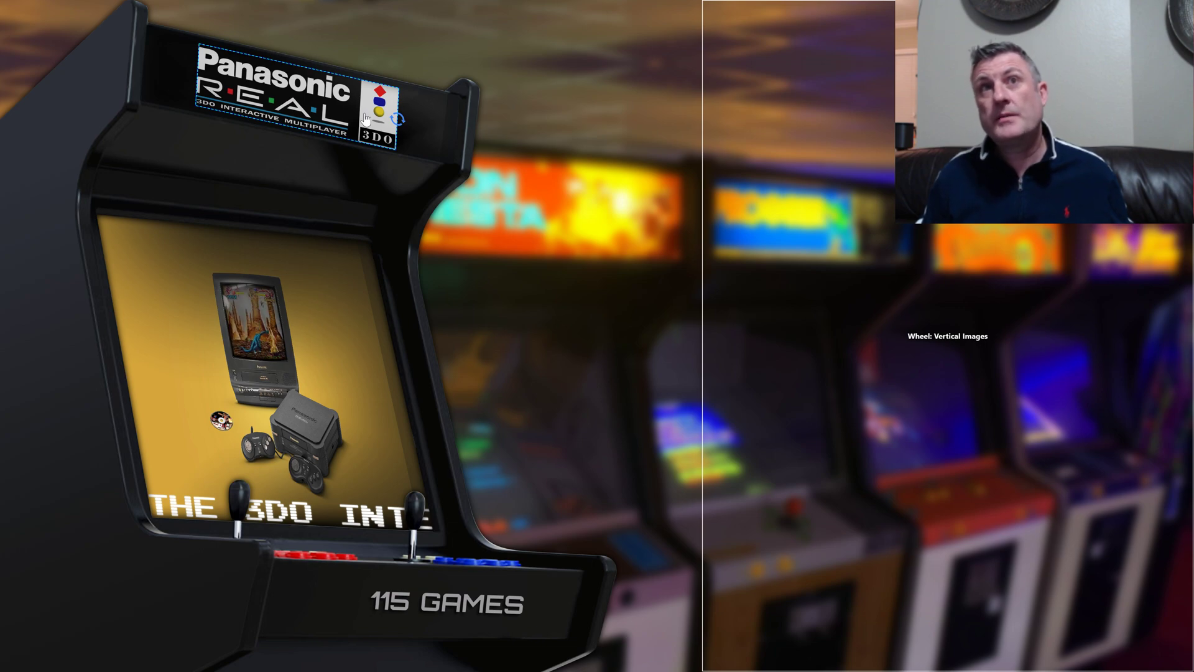
Set the Panasonic logo to 13° and the arcade-screen video's Angle to 358
left_click_drag(366, 120, 367, 120)
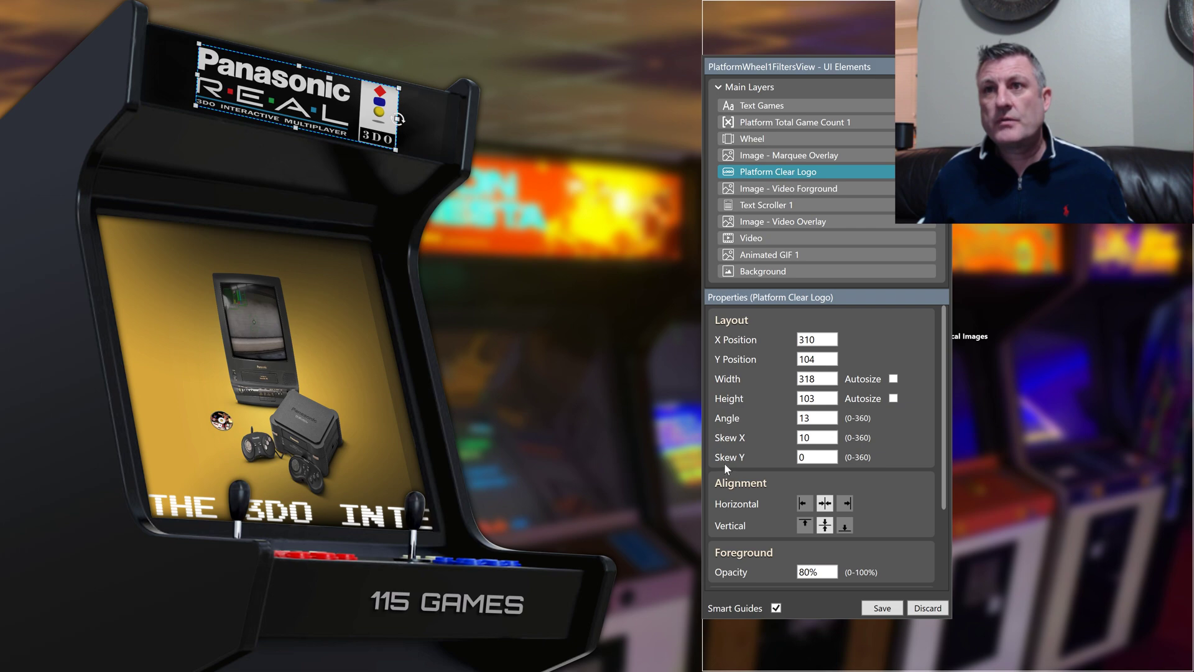
left_click(490, 203)
left_click(302, 308)
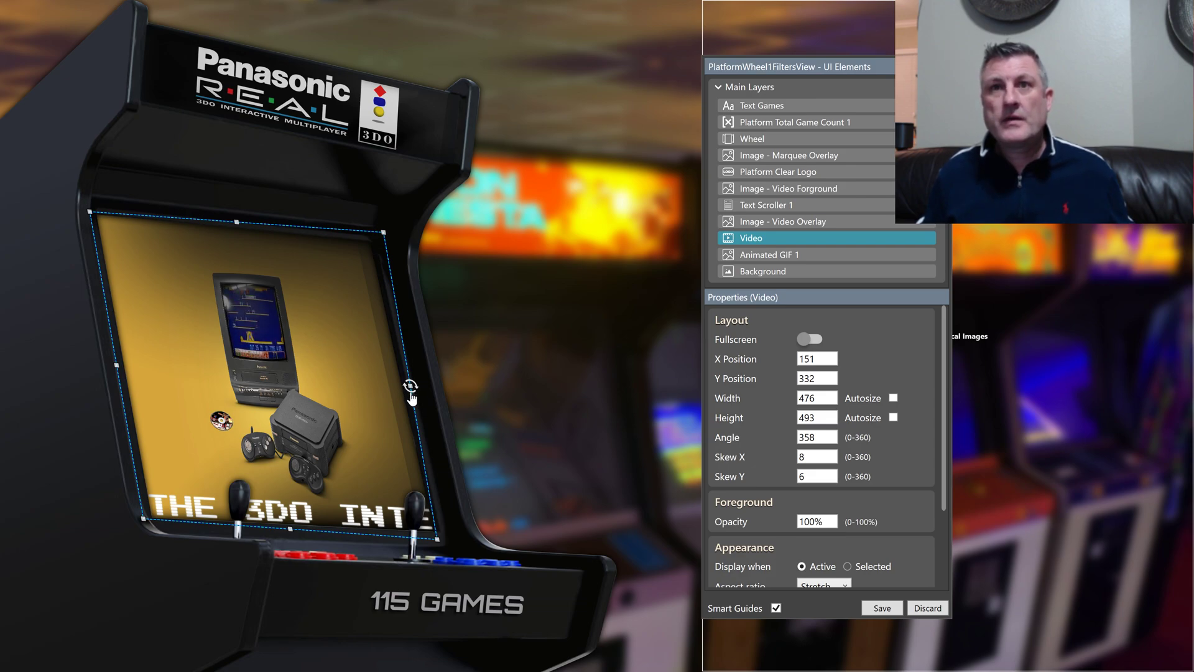
left_click_drag(414, 396, 420, 350)
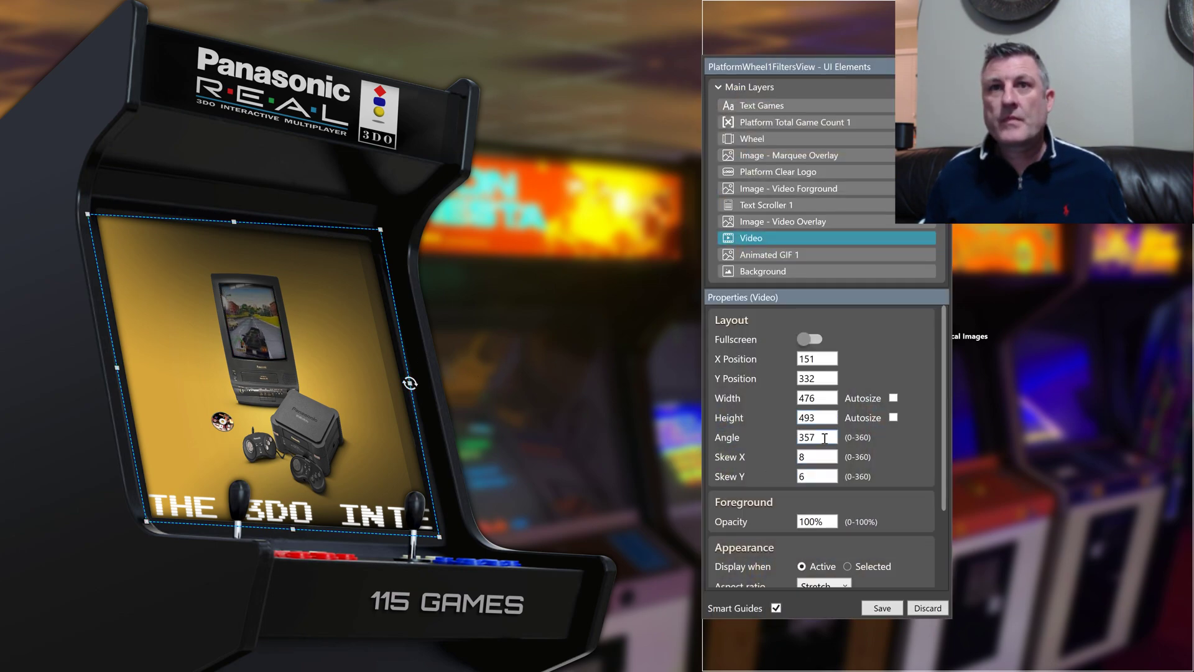
left_click(837, 439)
key("BackSpace")
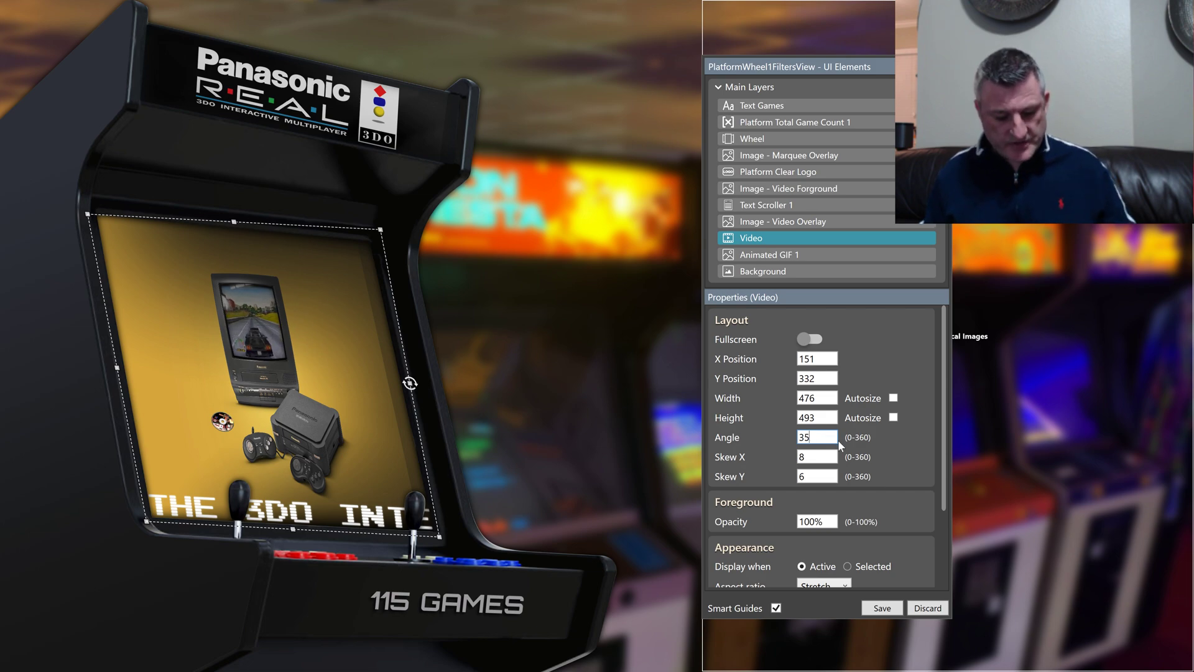
type("8")
key("Tab")
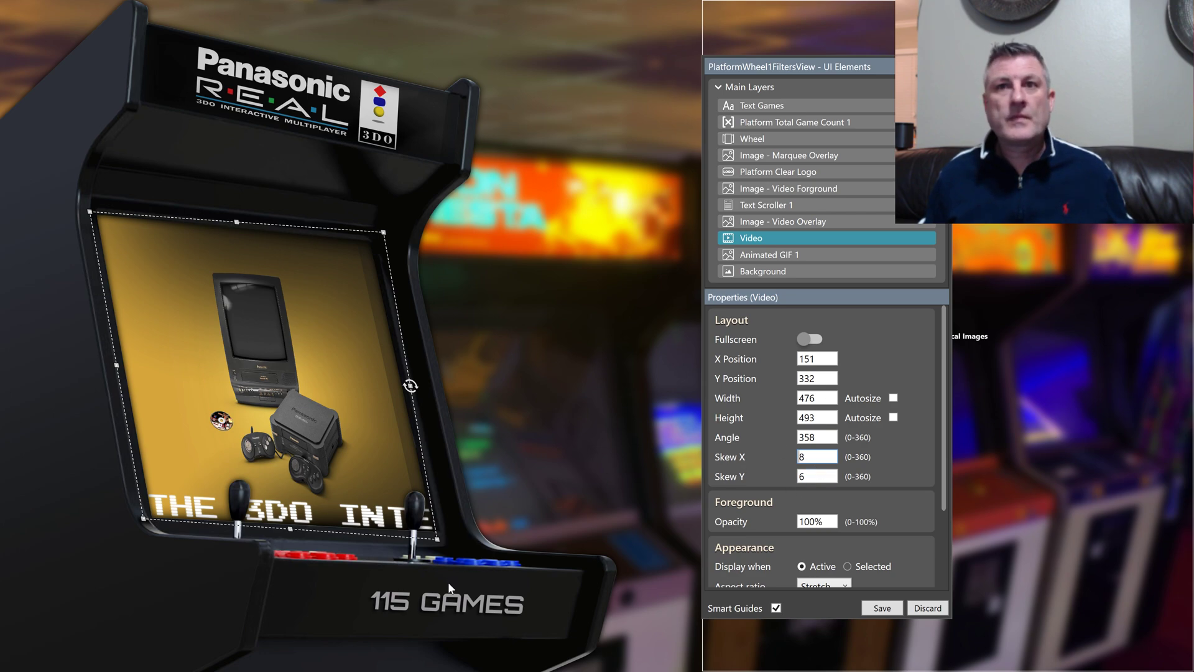
Select the 115 game count, giving it Angle 1, Skew X -5 and Skew Y 1
left_click(454, 602)
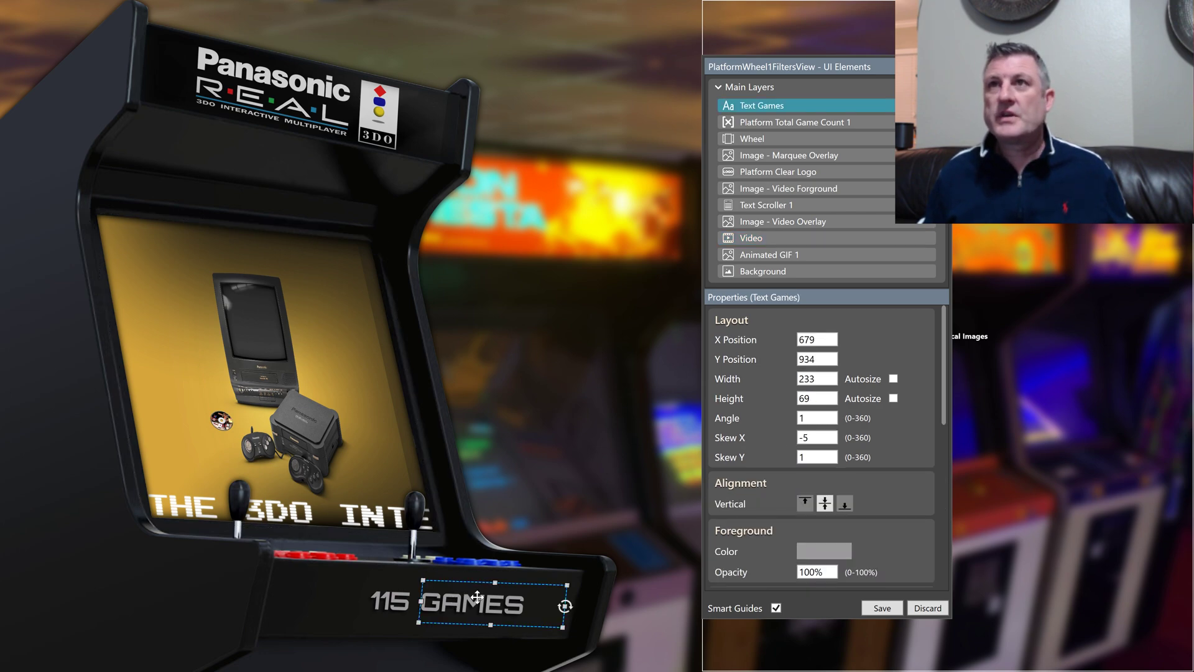
left_click(397, 601)
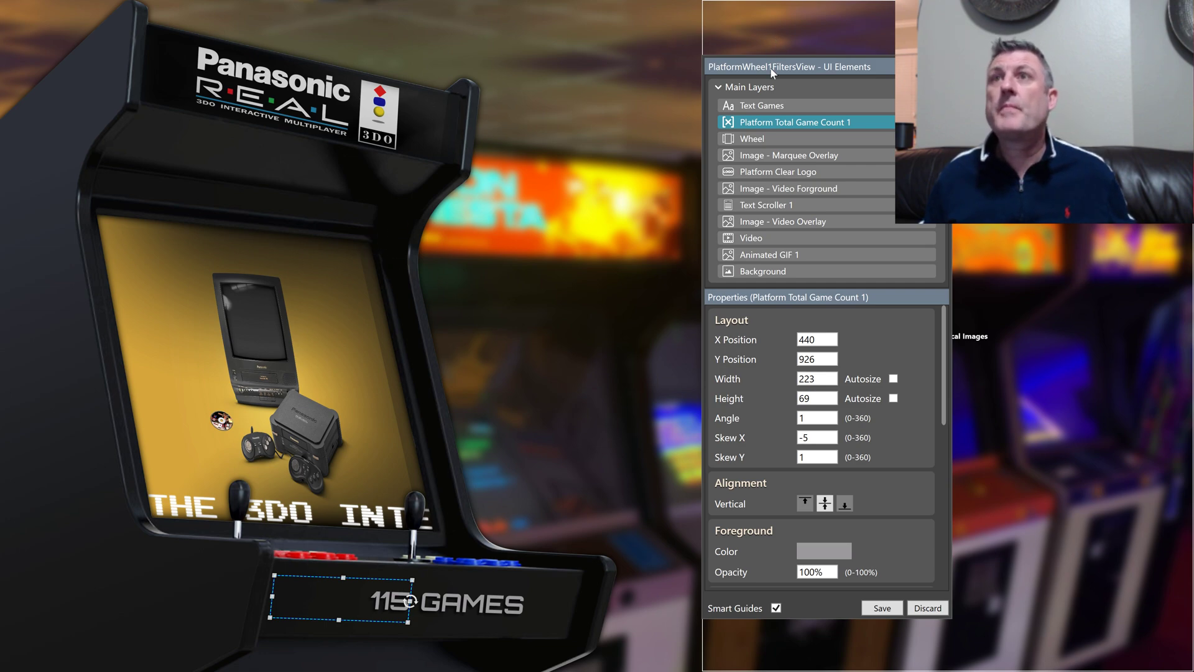
left_click_drag(772, 72, 137, 81)
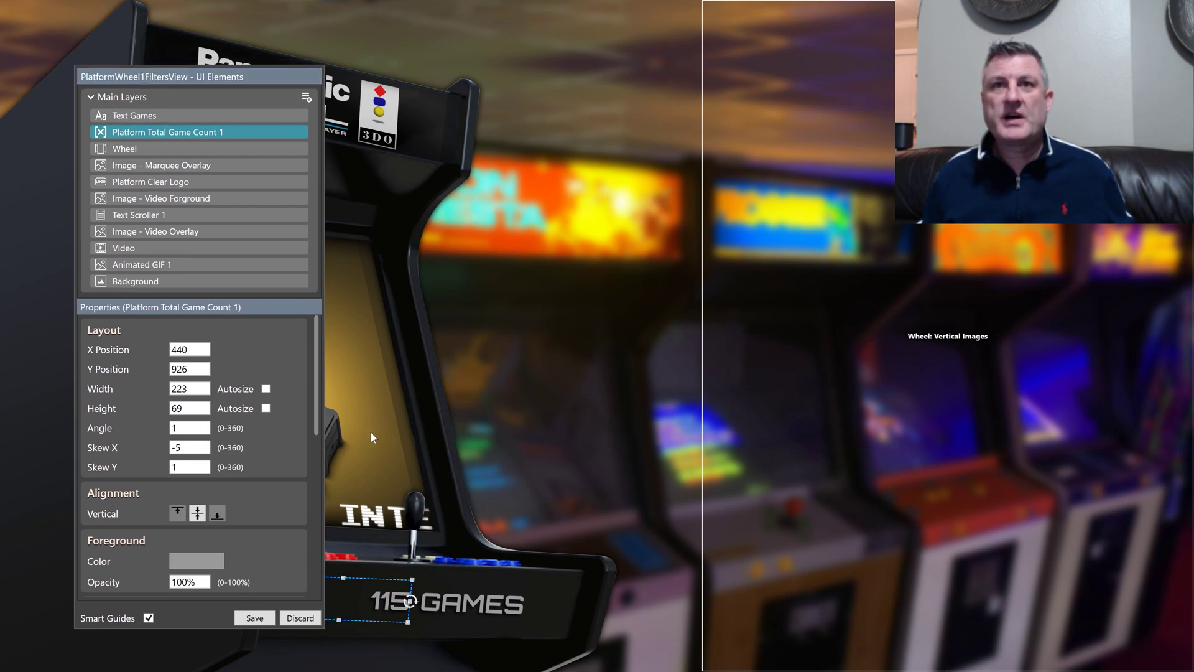
left_click_drag(233, 80, 257, 69)
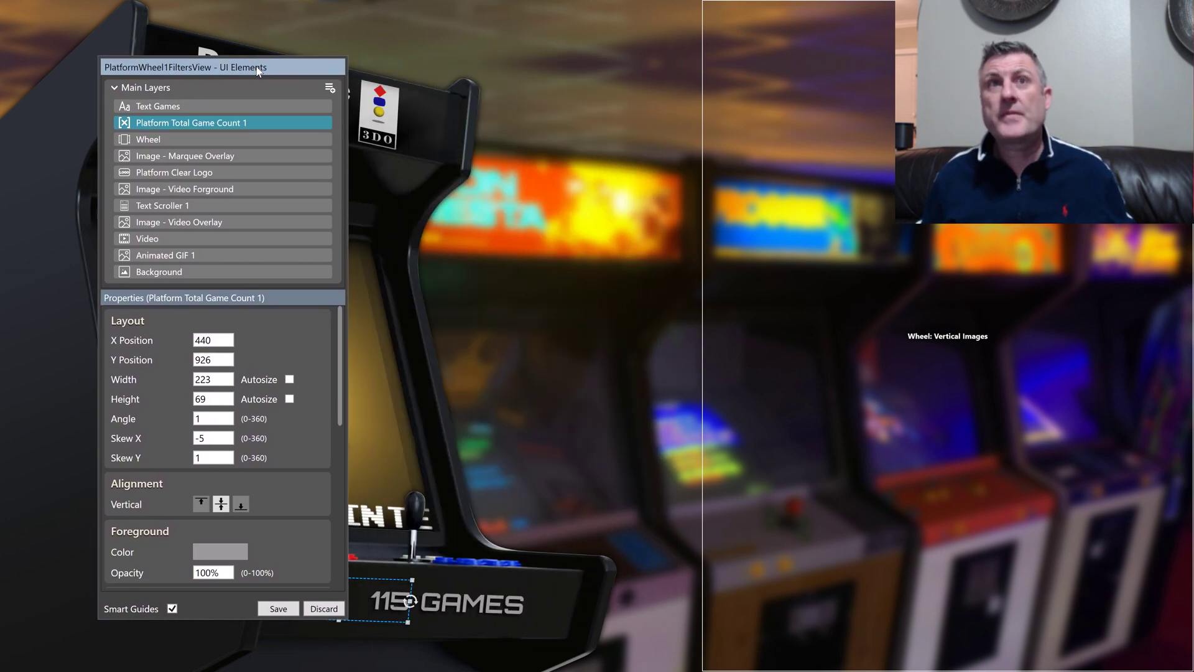
left_click(868, 309)
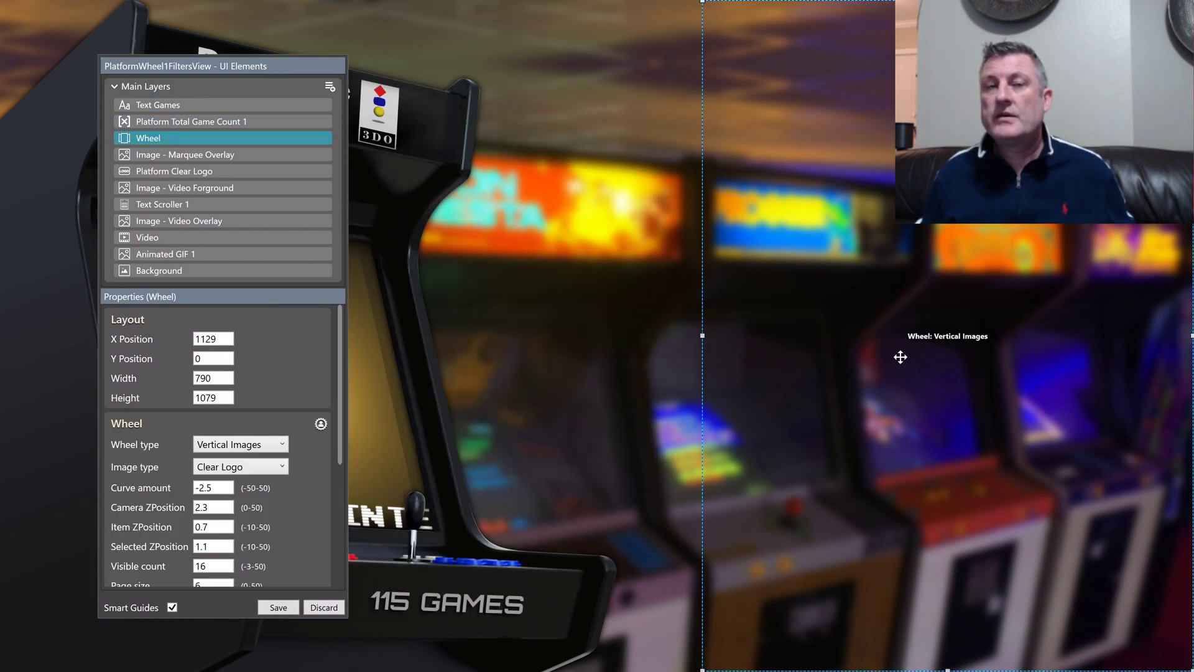
Keep the Vertical Images wheel type and change Camera ZPosition from 2.3 to 3.2
left_click(283, 446)
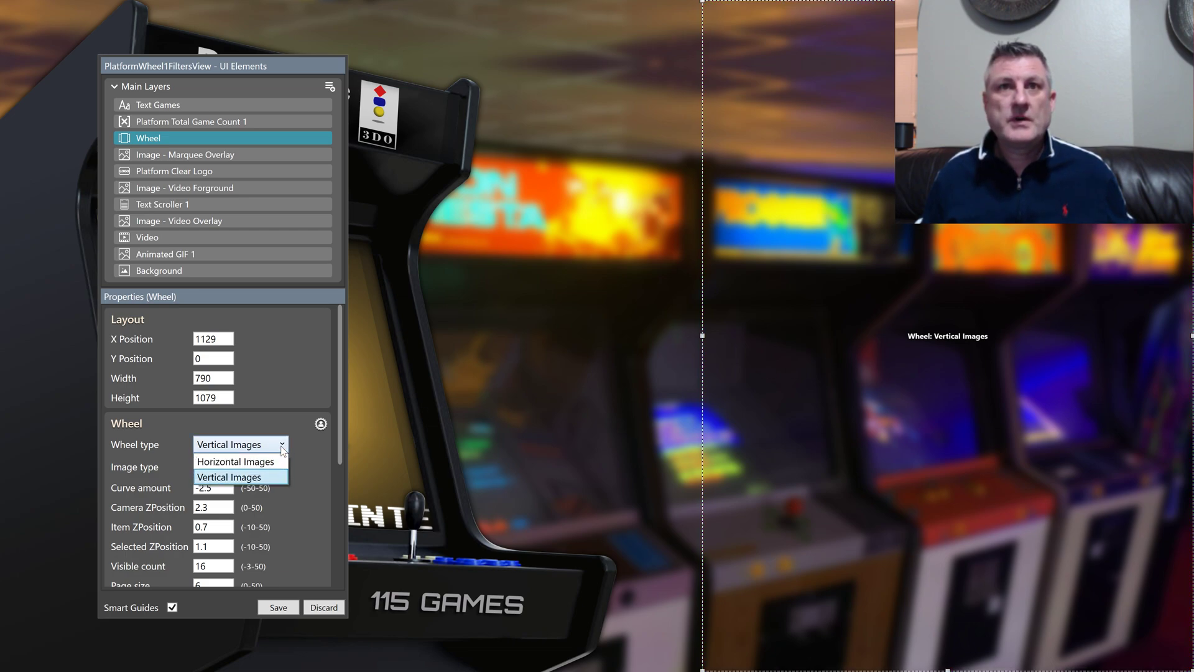
left_click(281, 446)
left_click(322, 424)
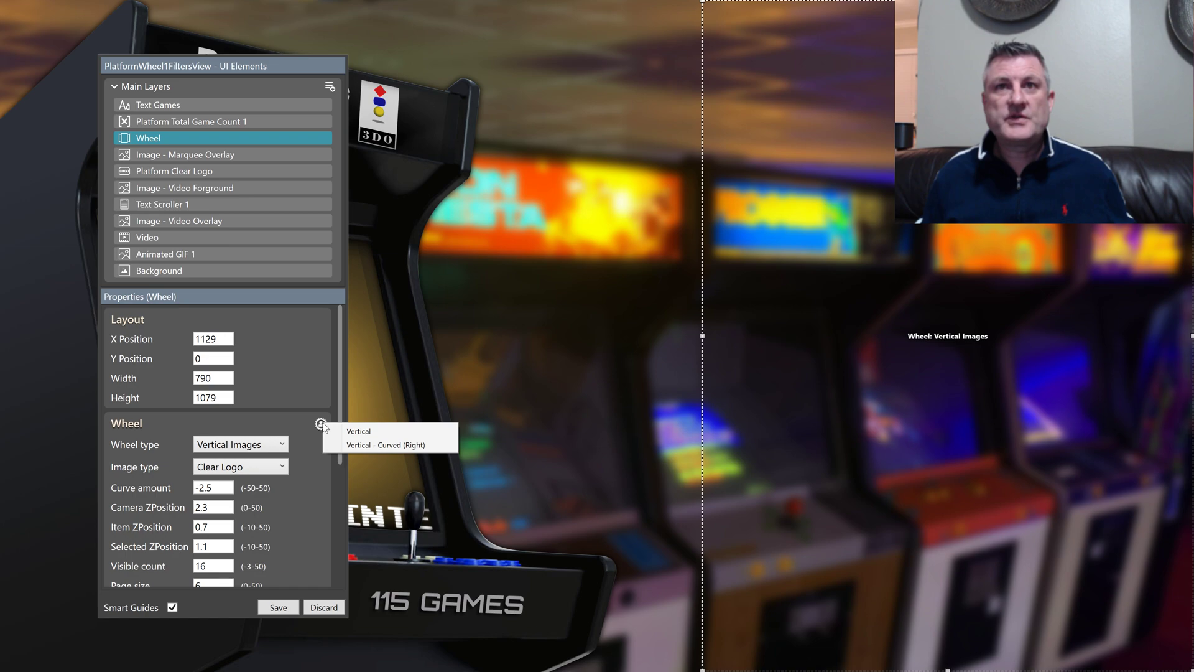
left_click(366, 446)
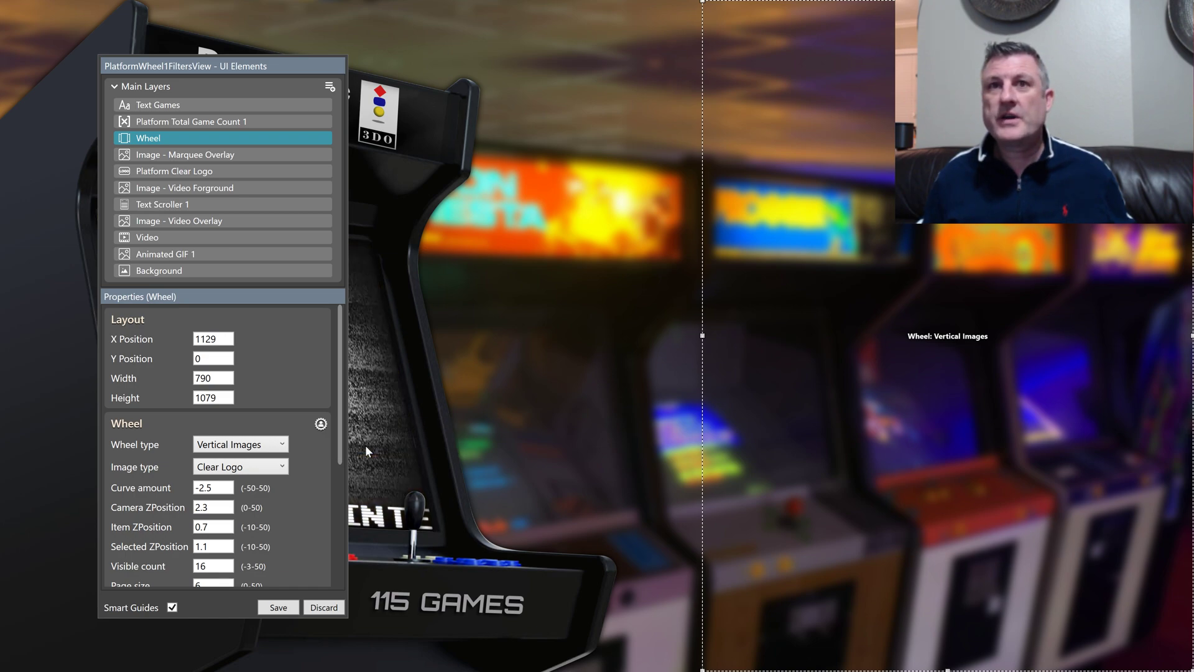
left_click_drag(219, 507, 187, 508)
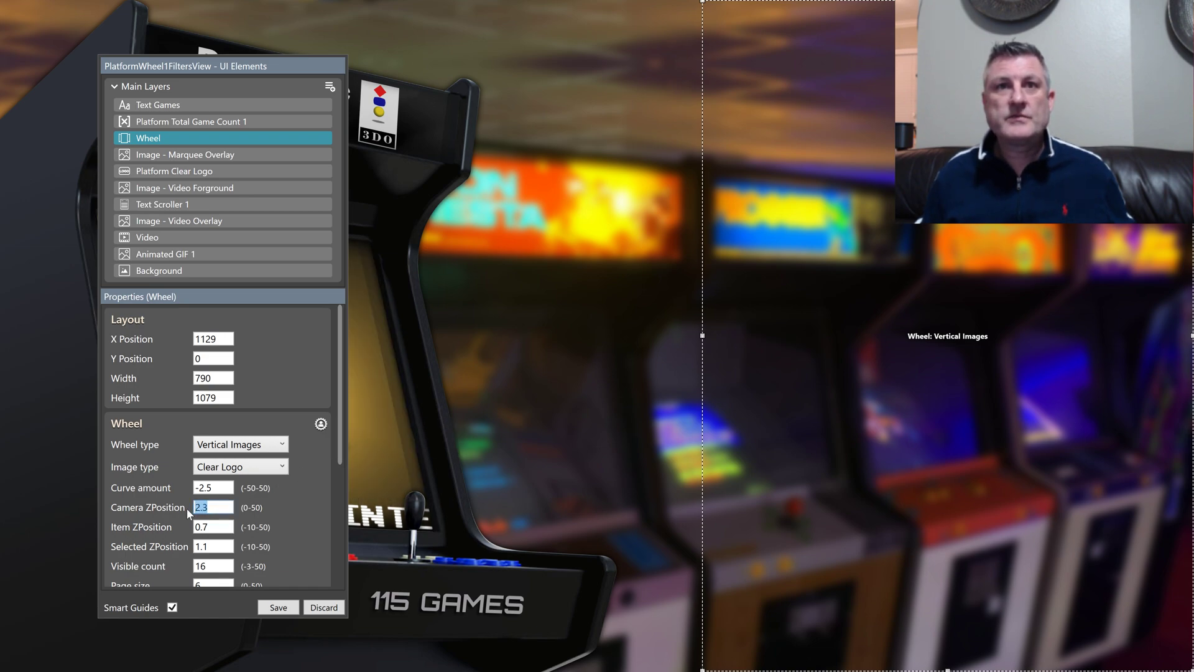
type("3")
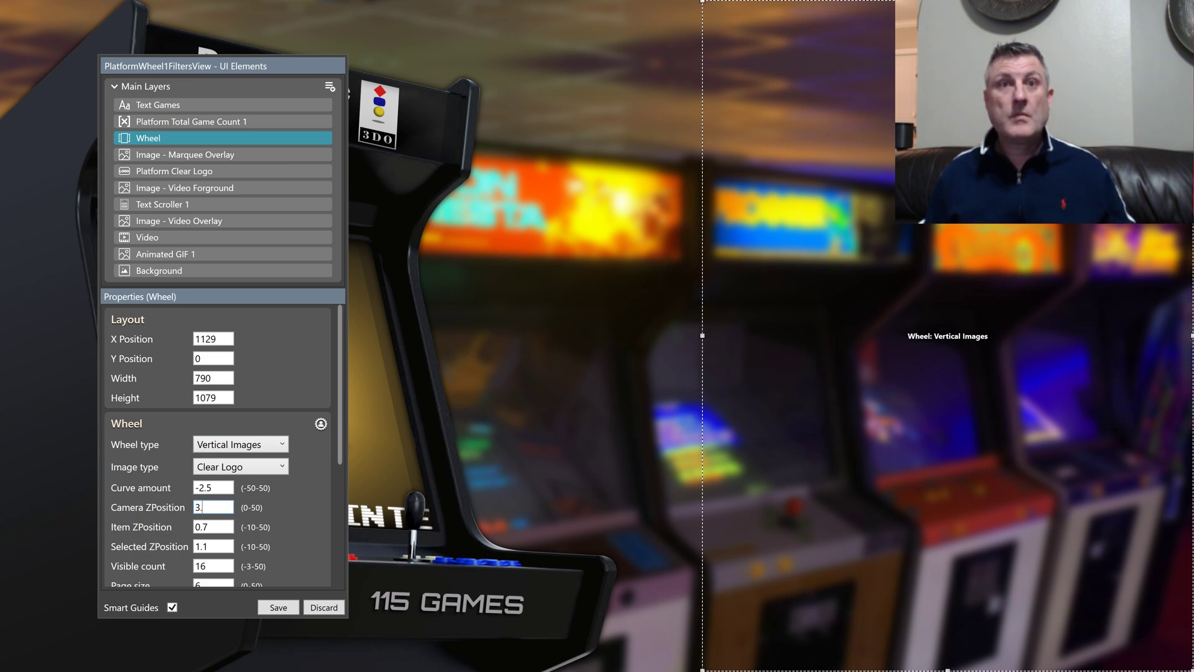
type(".2")
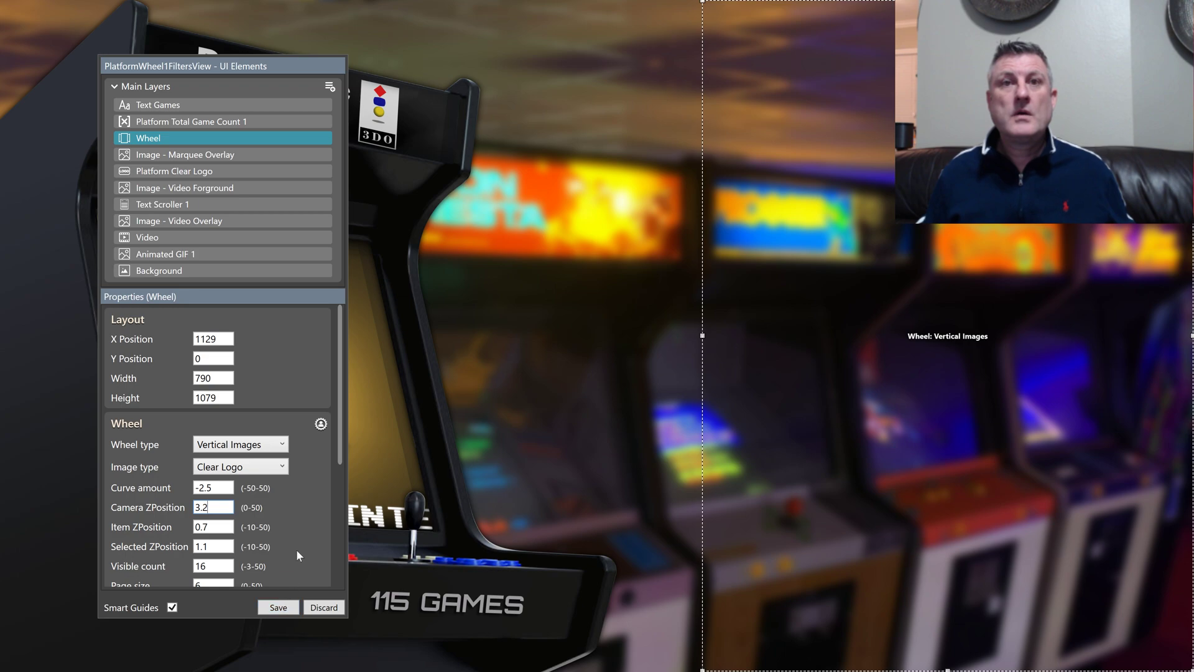
key("Tab")
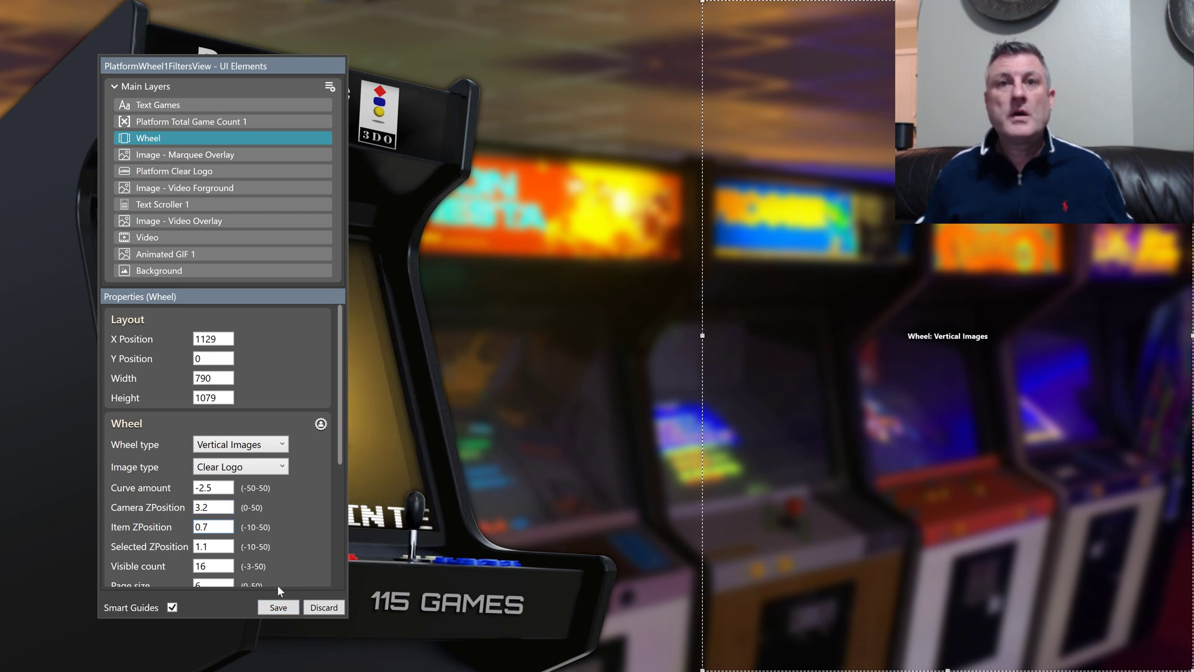
scroll(296, 555, "down", 3)
scroll(296, 556, "down", 1)
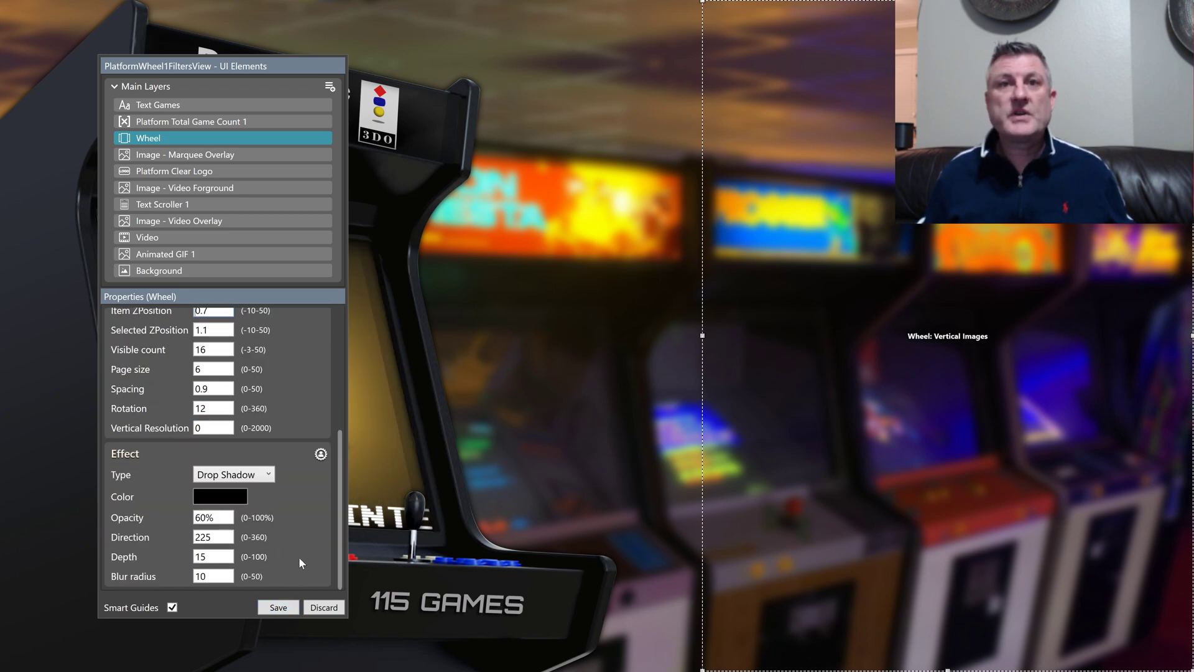
left_click(321, 454)
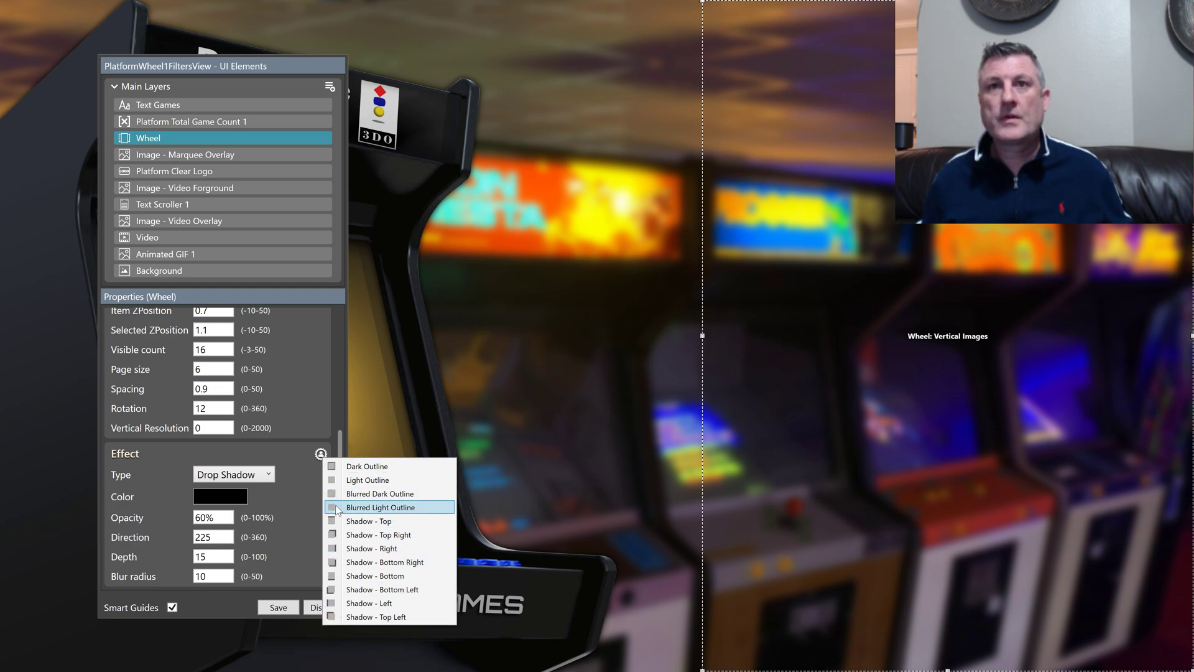
left_click(295, 450)
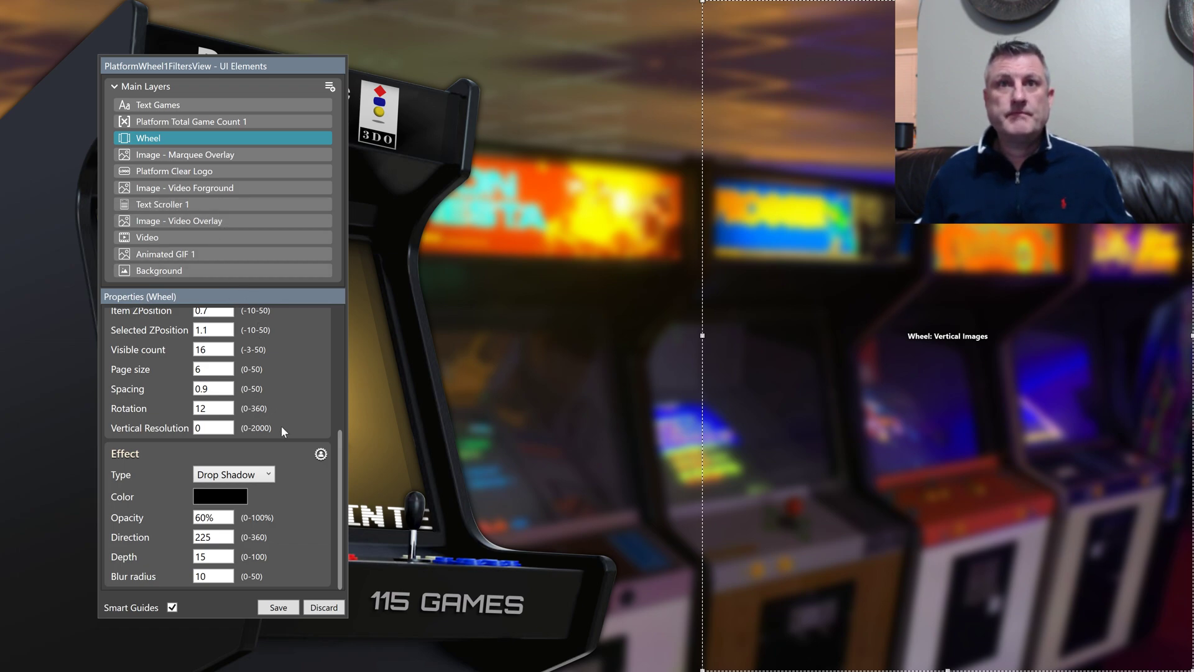
left_click(225, 497)
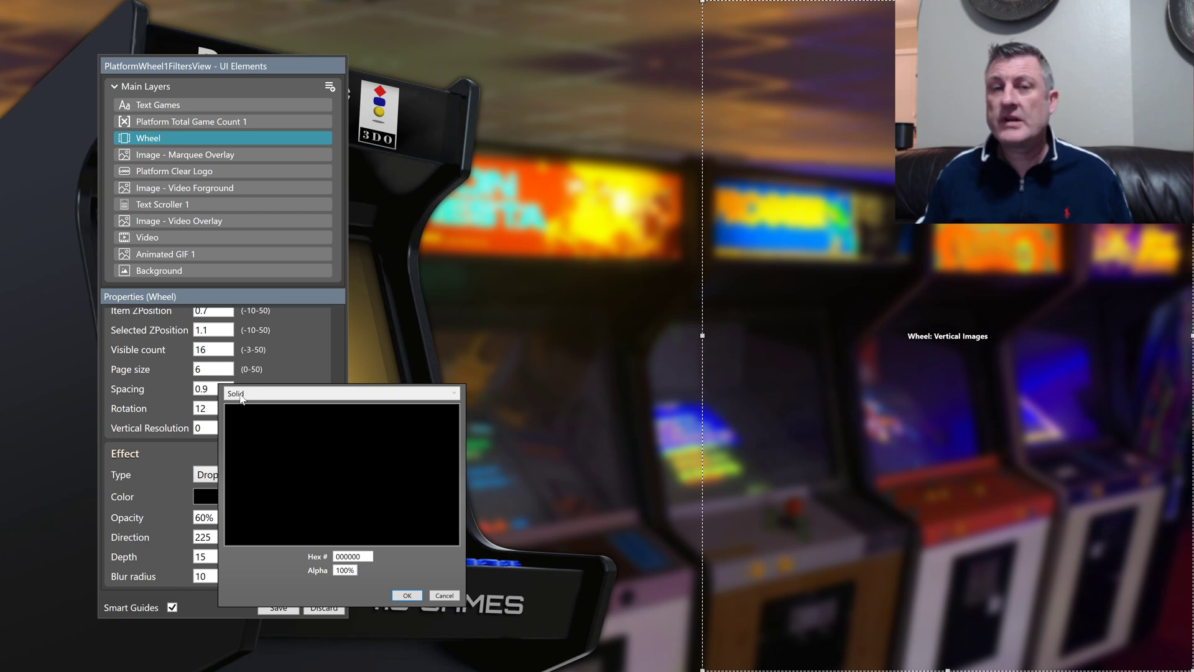
left_click(442, 595)
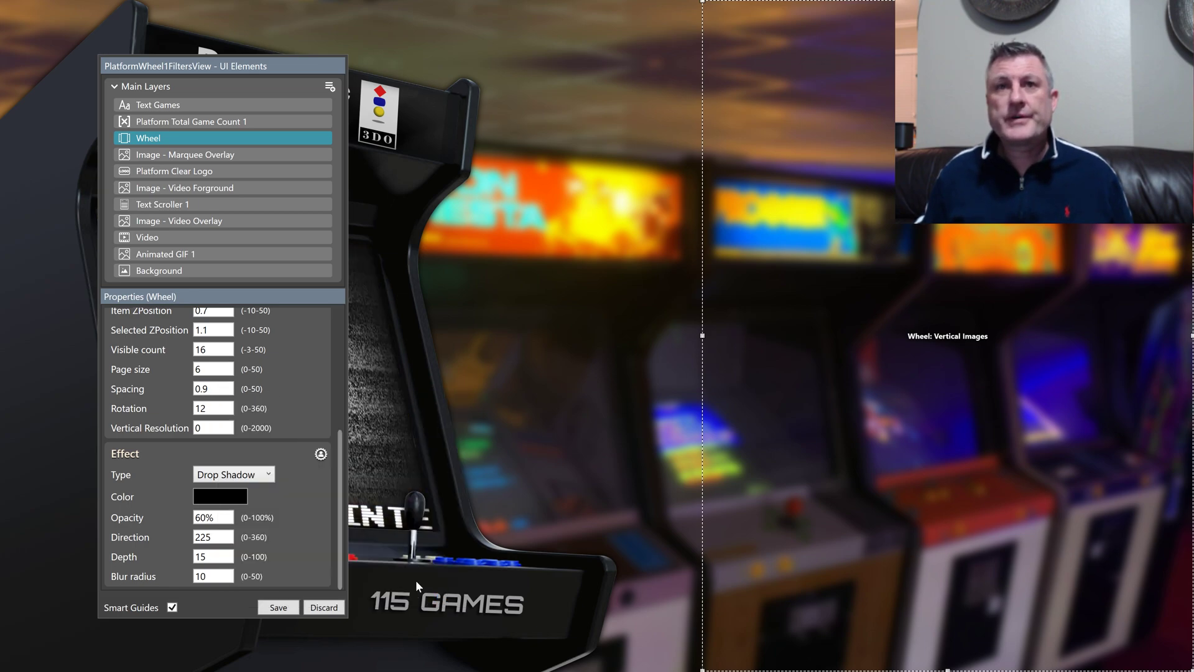
scroll(274, 471, "up", 5)
scroll(273, 471, "up", 1)
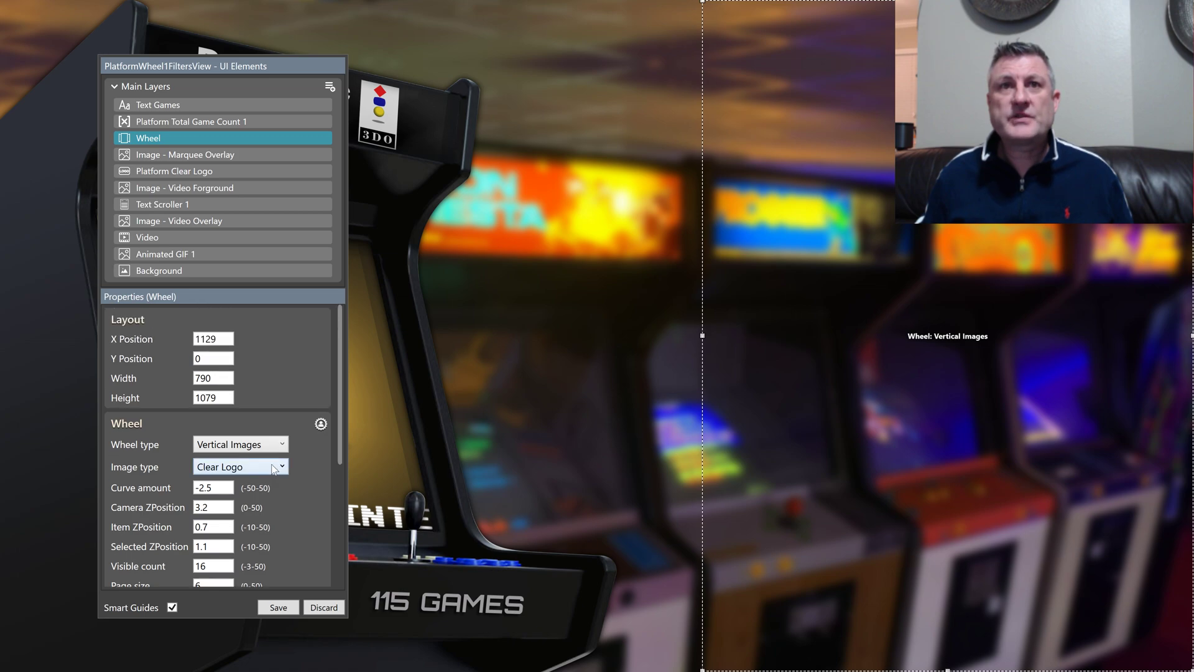
left_click(179, 255)
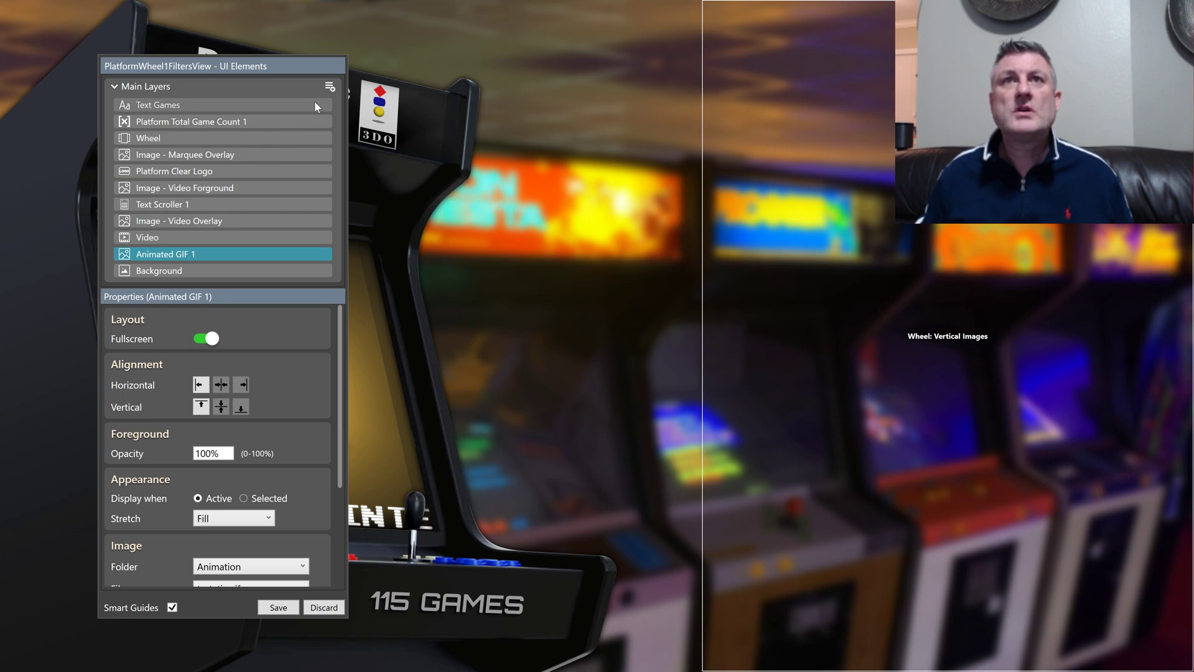
Add a white 576×216 Rectangle 1 at X 672, Y 432 and switch its fill to linear gradient
left_click(330, 86)
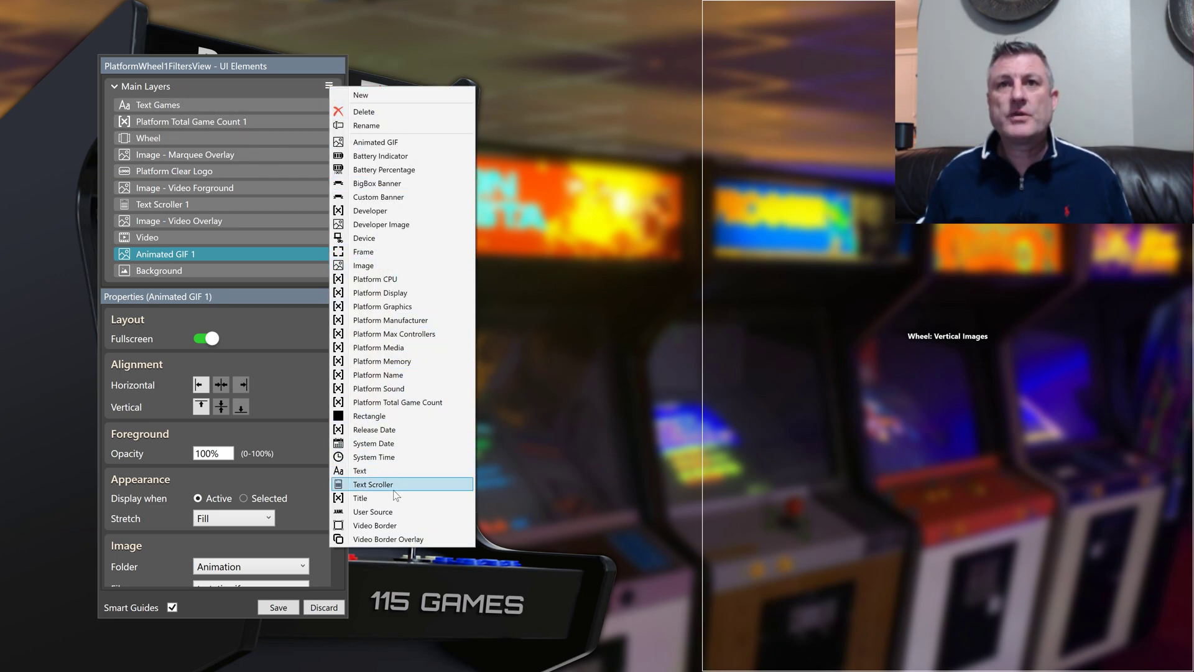
left_click(389, 416)
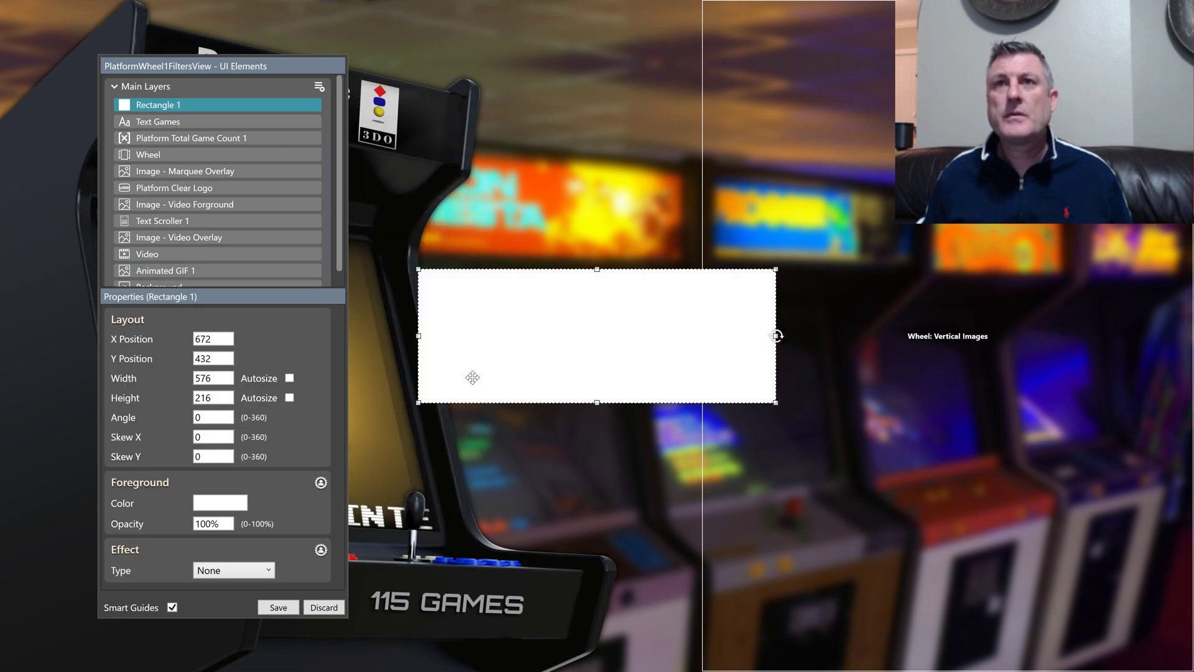
left_click(235, 502)
left_click(315, 402)
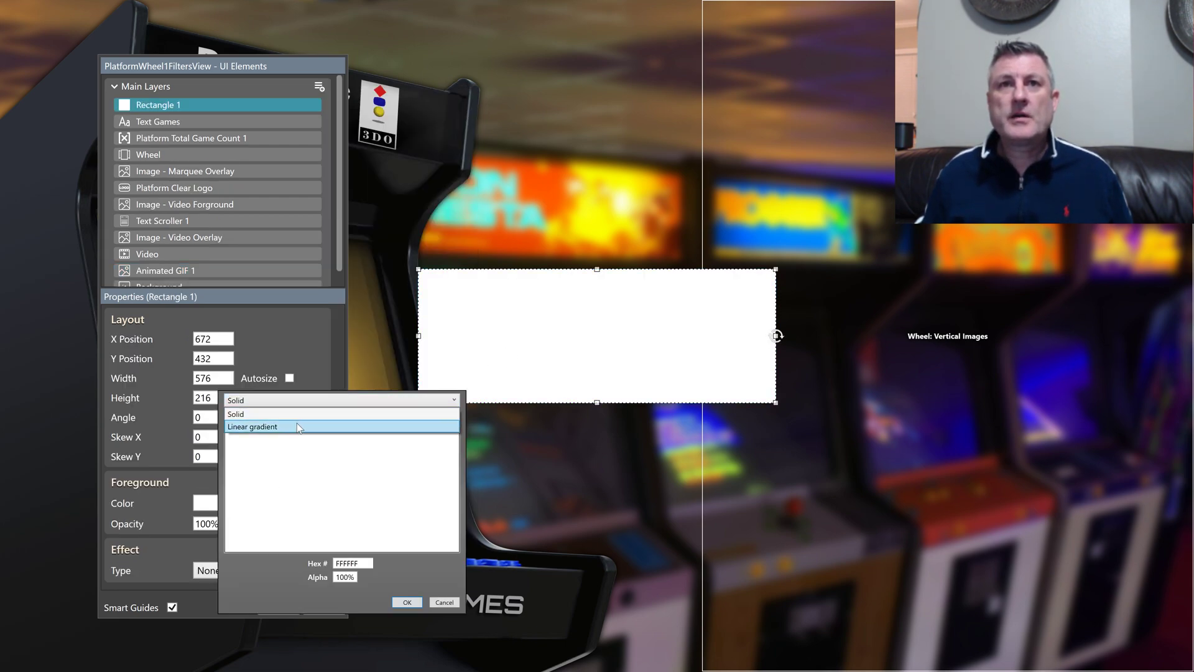
left_click(303, 427)
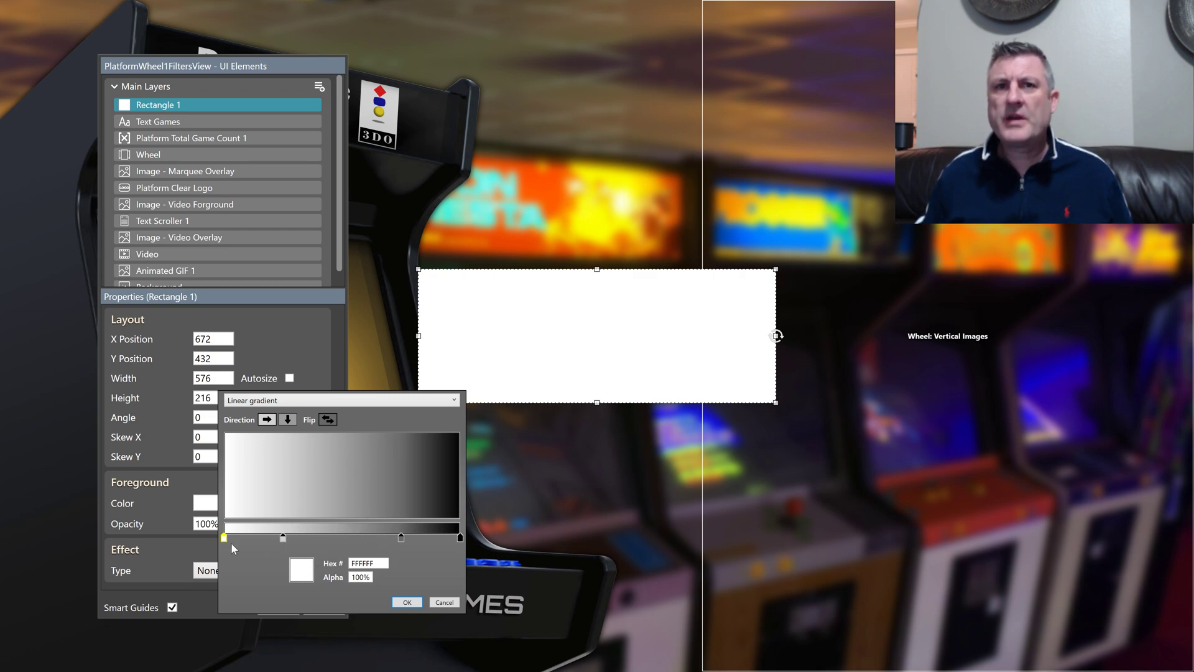
Move the gradient stops and make the D3D3D3-to-black gradient run top to bottom
left_click_drag(224, 538, 224, 563)
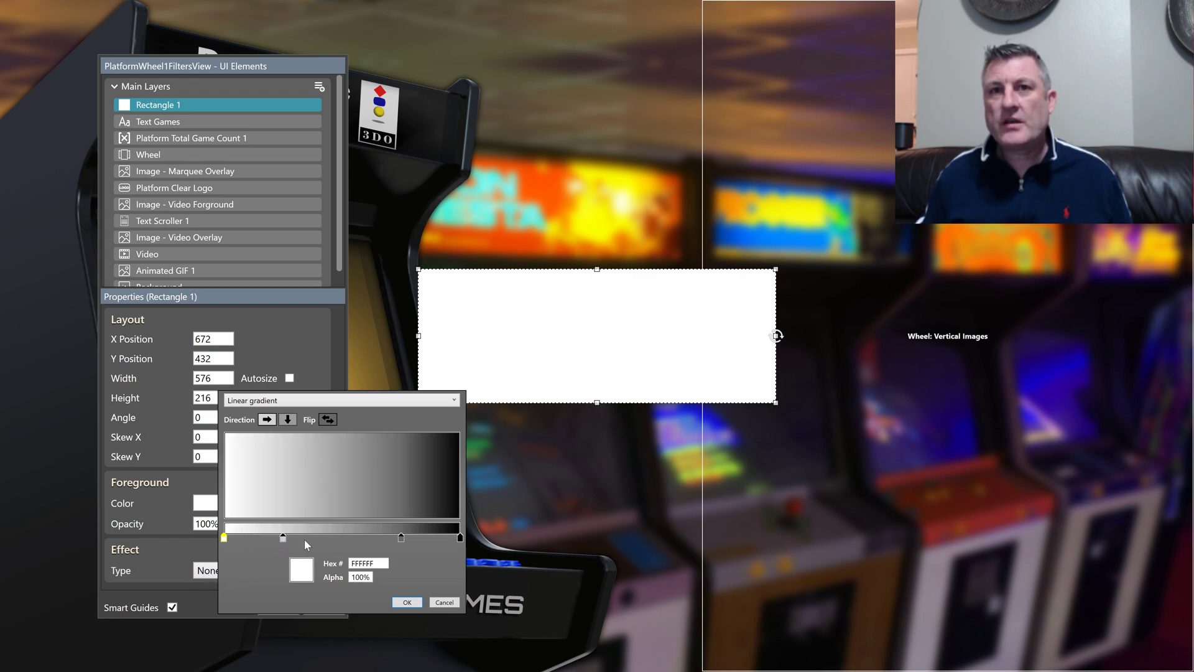
mouse_move(282, 540)
left_mouse_down()
mouse_move(341, 540)
mouse_move(281, 563)
left_mouse_up()
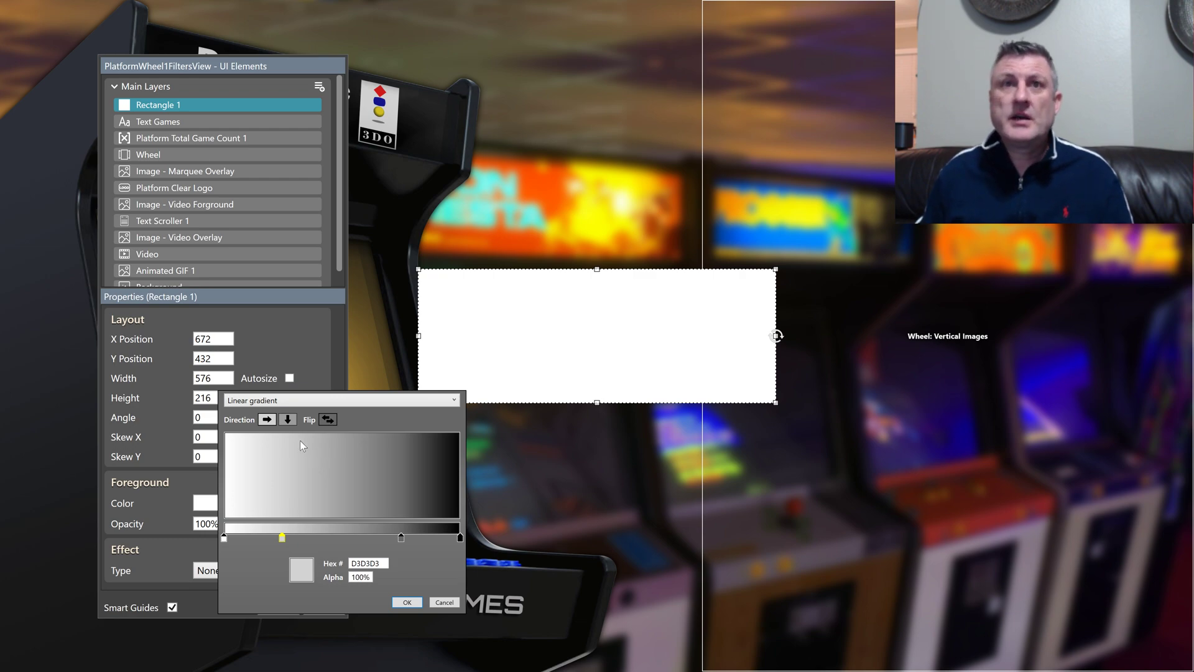
left_click(288, 420)
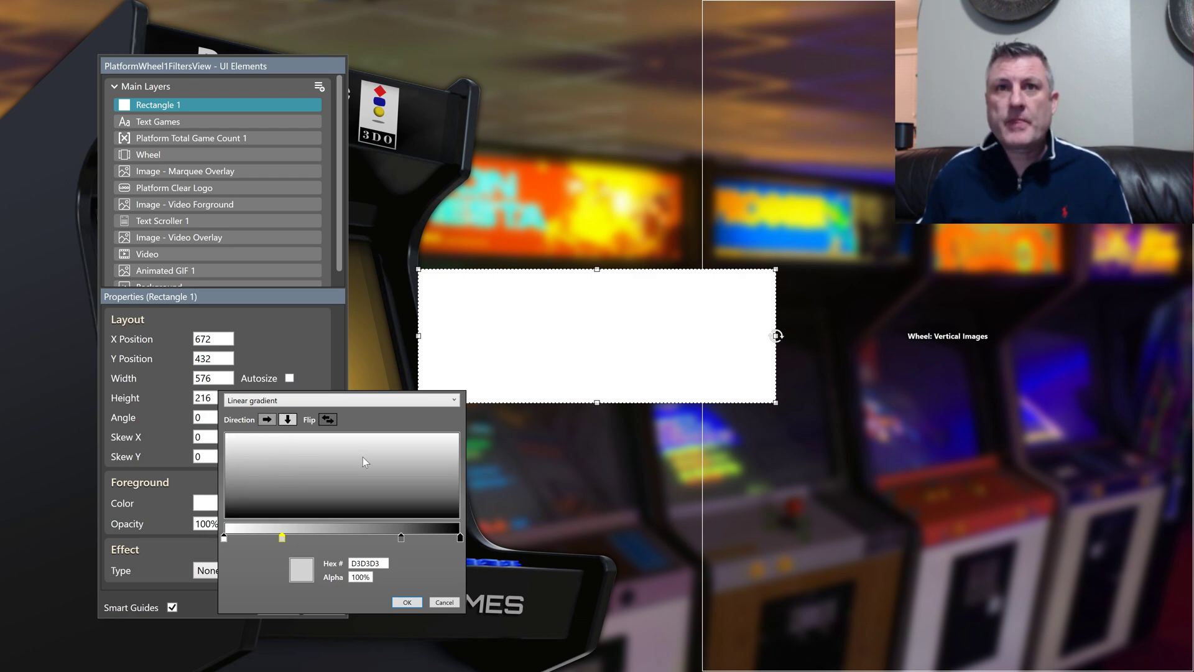
Revert the fill to Solid, try olive, then cancel so Rectangle 1 stays plain white
left_click(268, 420)
left_click(279, 401)
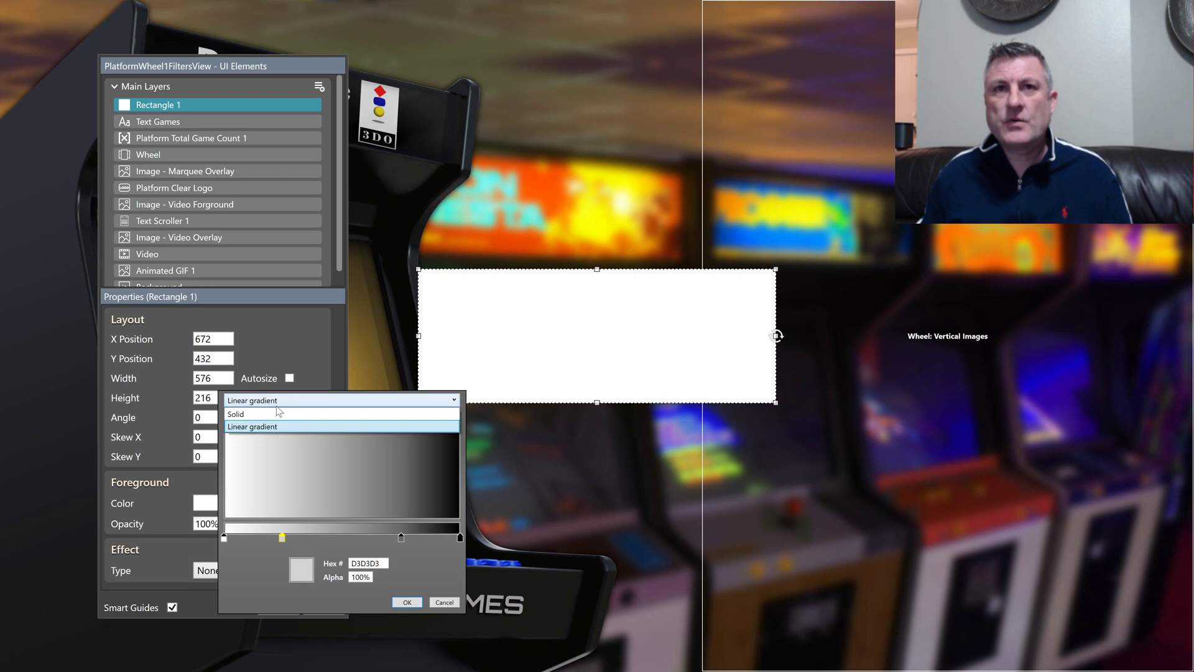
left_click(278, 416)
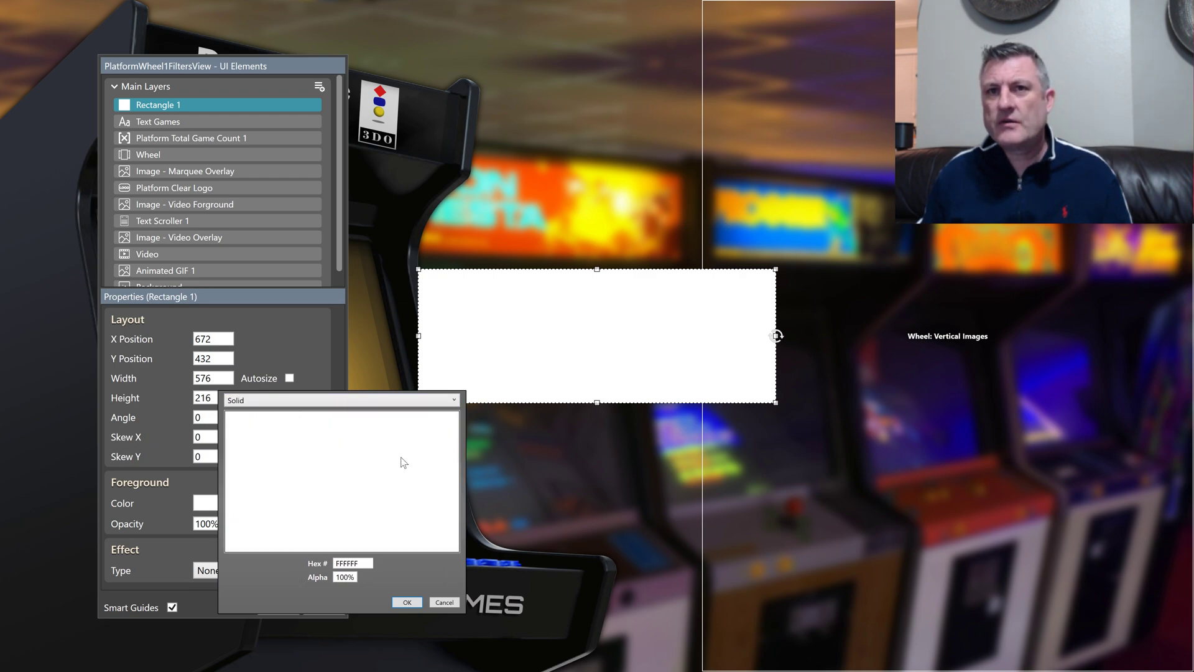
left_click(353, 481)
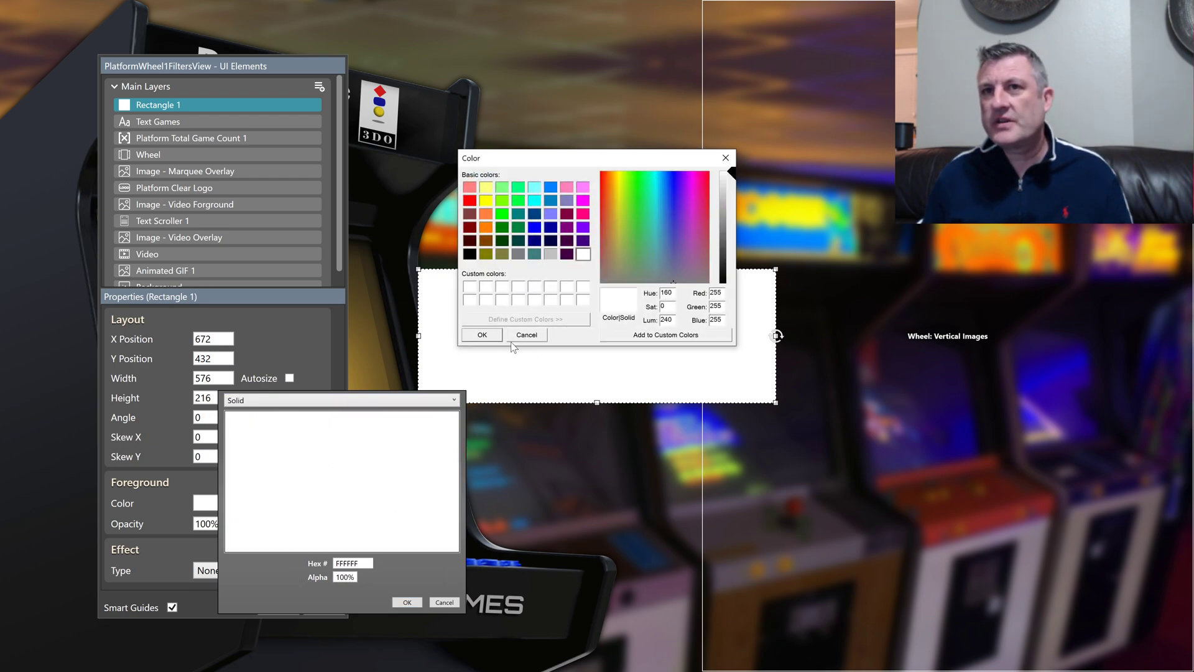
left_click(486, 254)
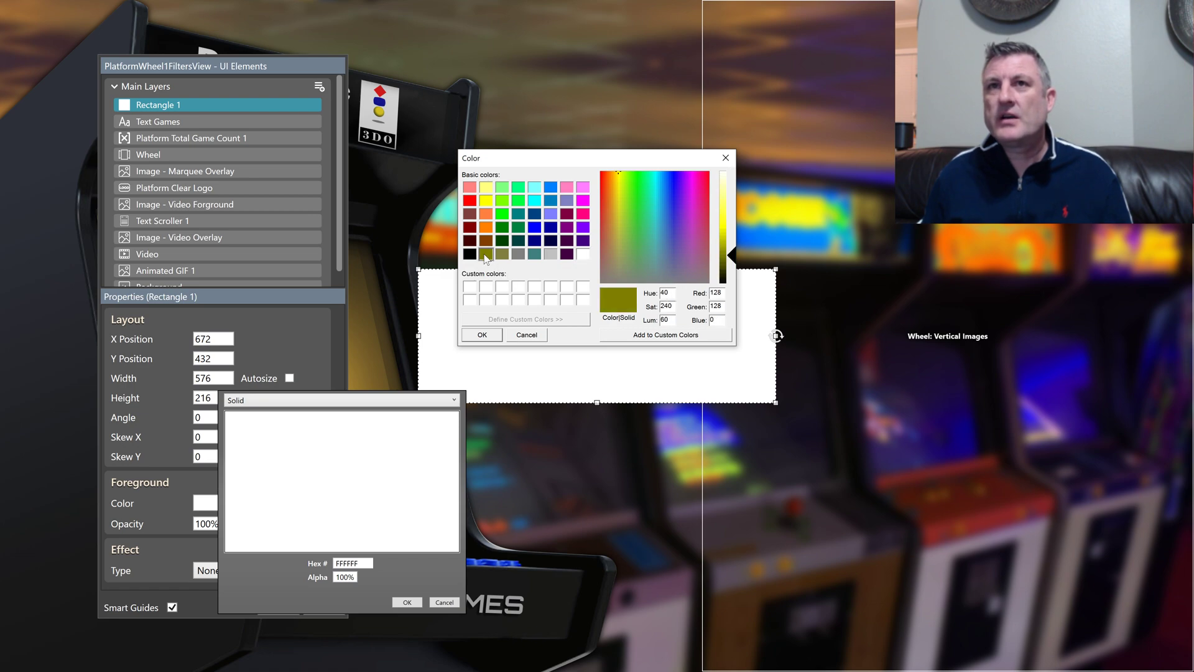
left_click(491, 335)
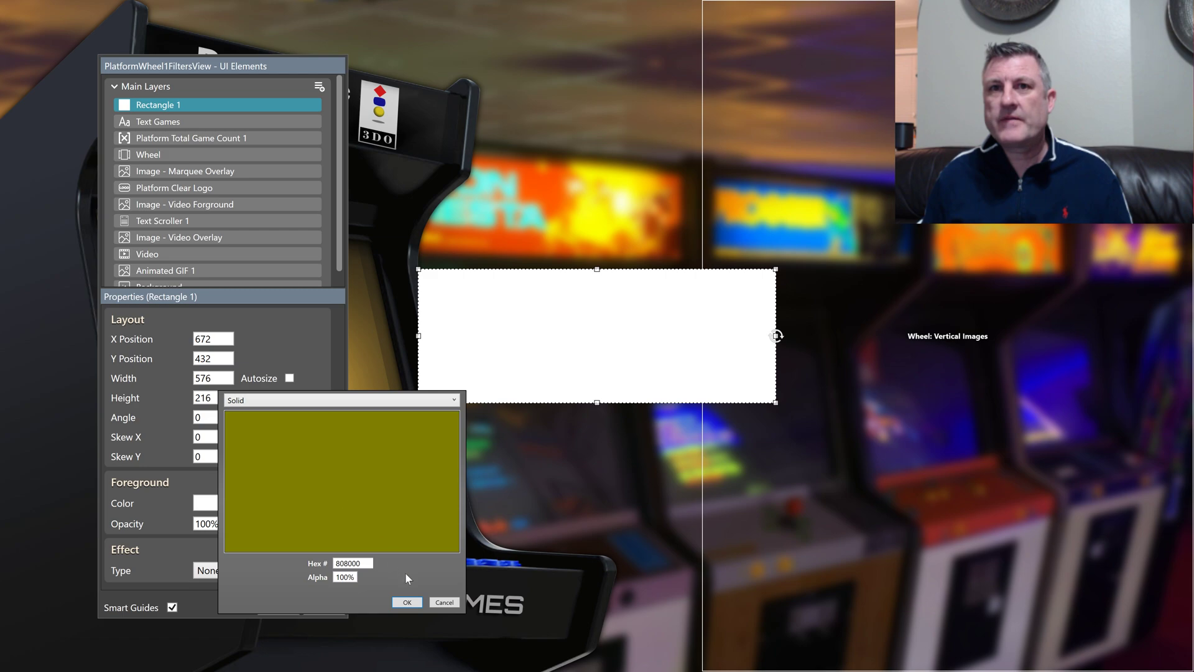
left_click(444, 602)
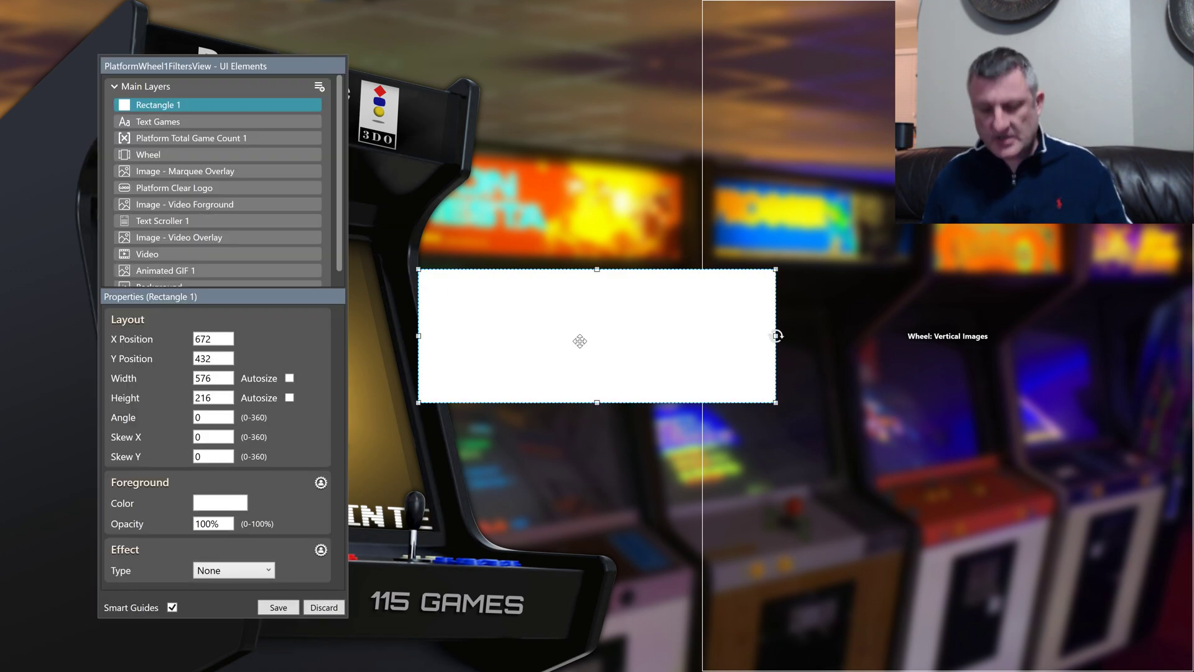
Delete the new rectangle and close the editor, discarding the unsaved view changes
key("Delete")
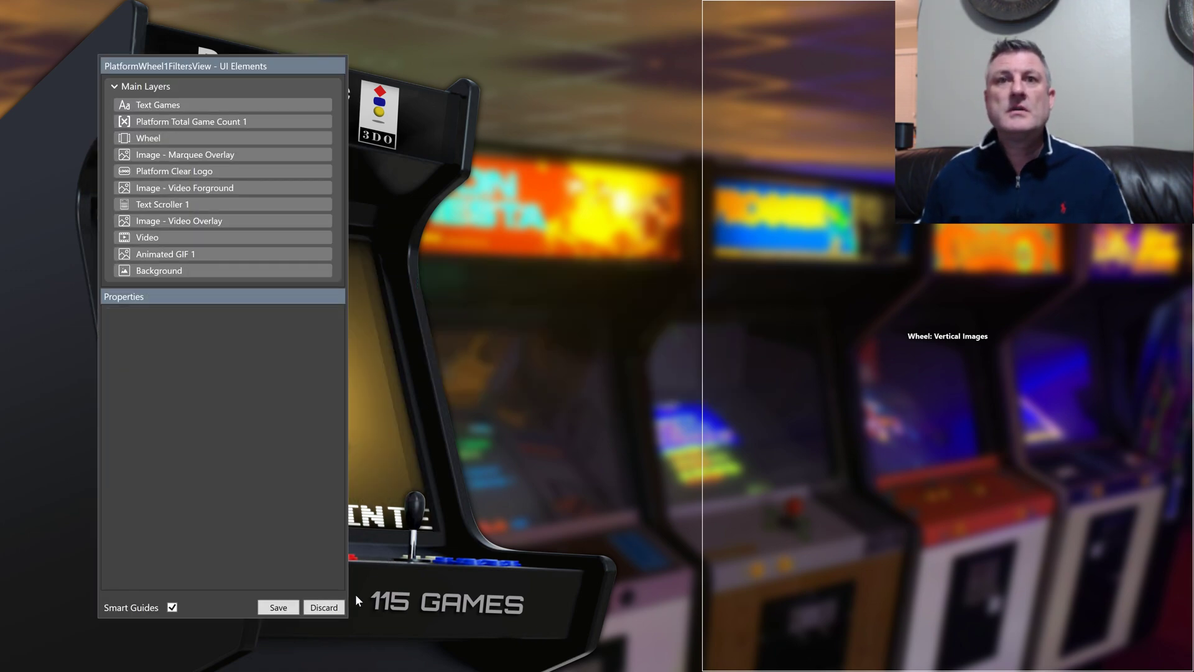
left_click(330, 609)
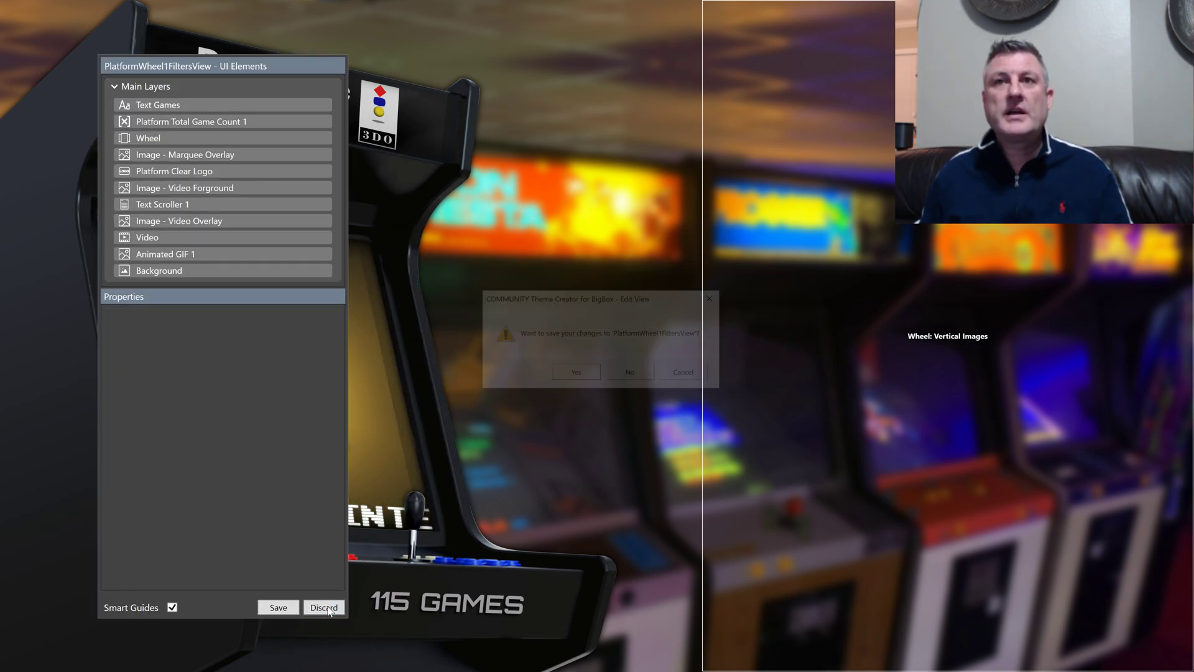
left_click(620, 375)
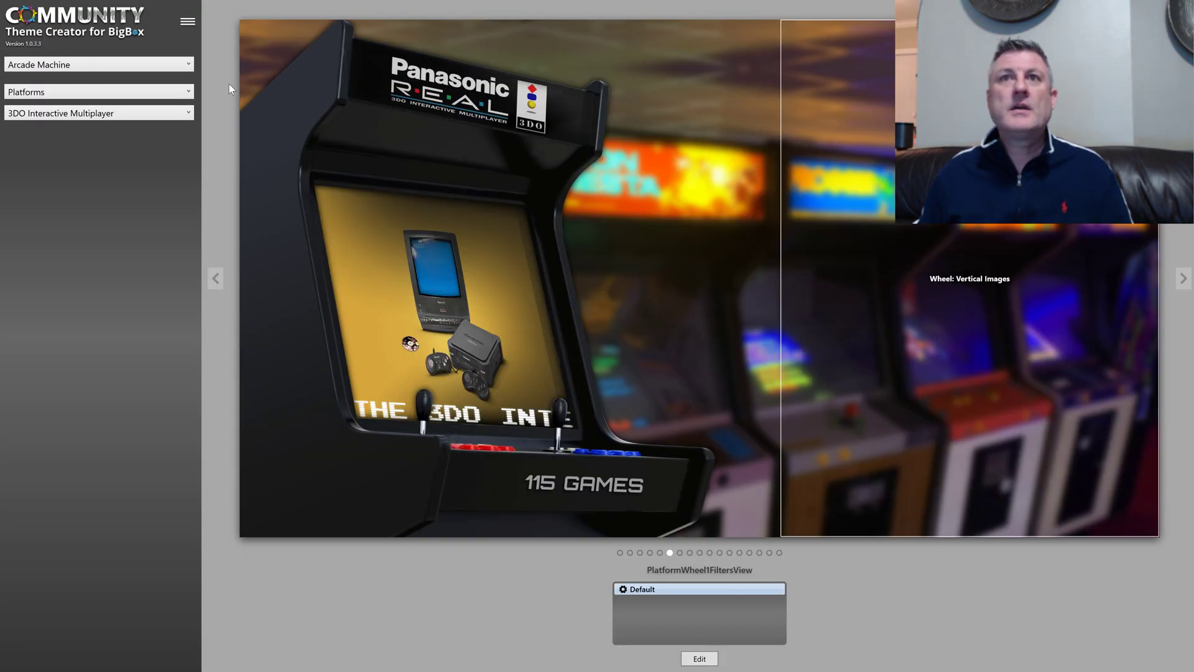
Publish the Arcade Machine theme to the LaunchBox Themes folder, then launch BigBox from the Start menu
left_click(195, 24)
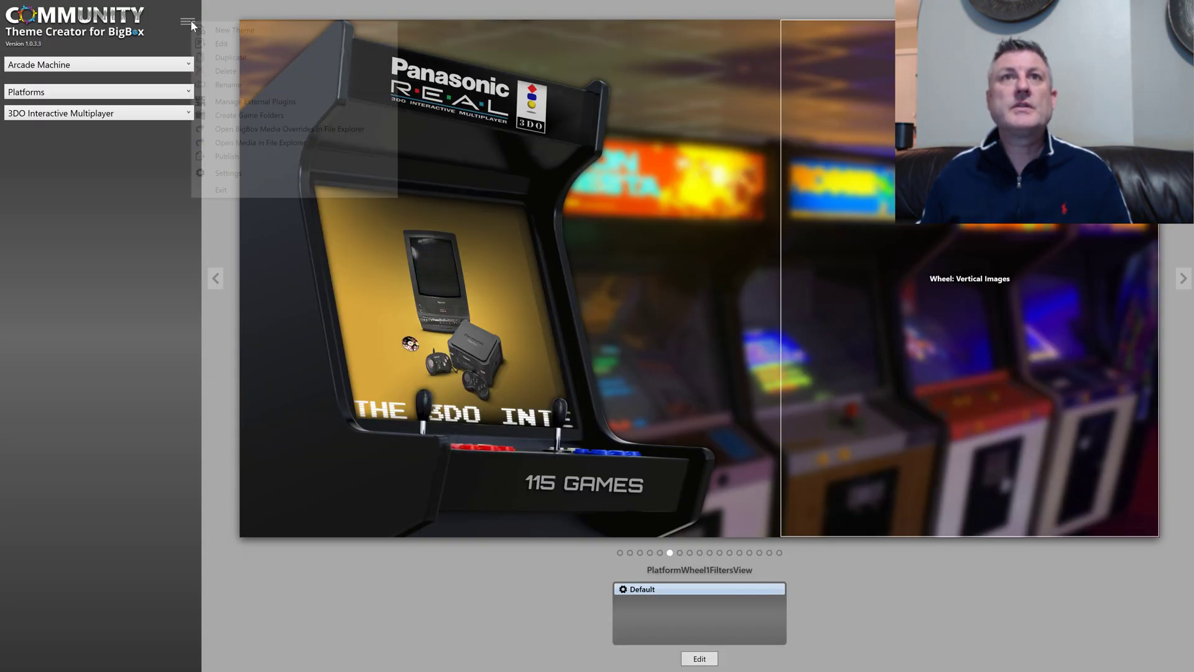
left_click(220, 154)
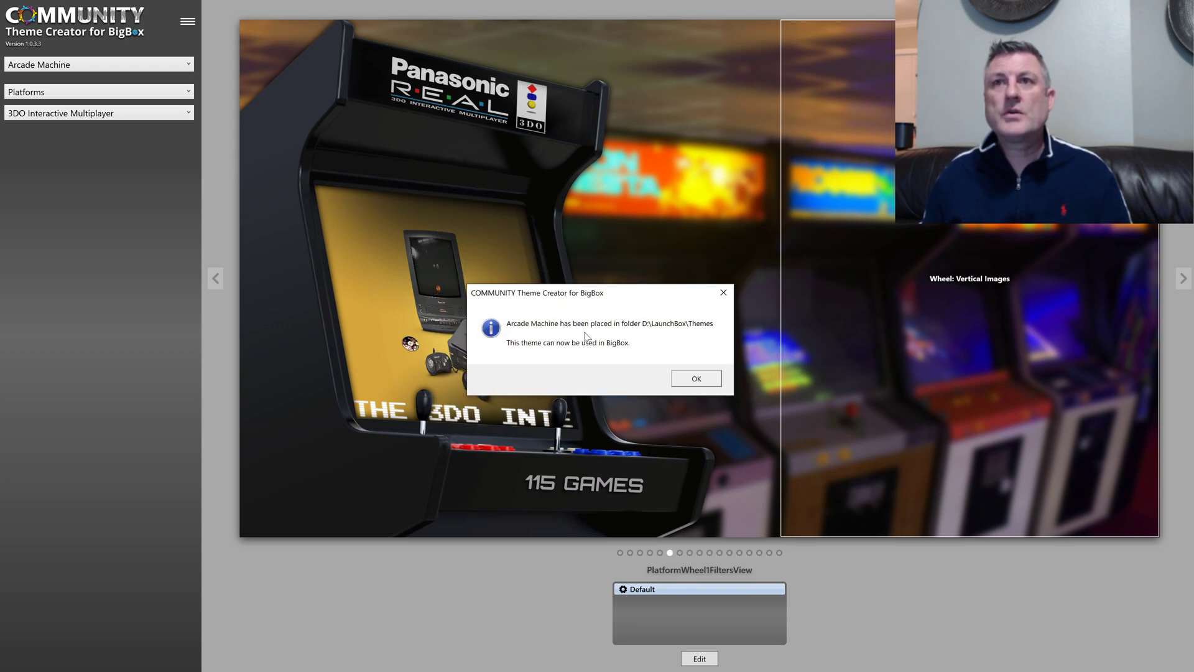
left_click(697, 379)
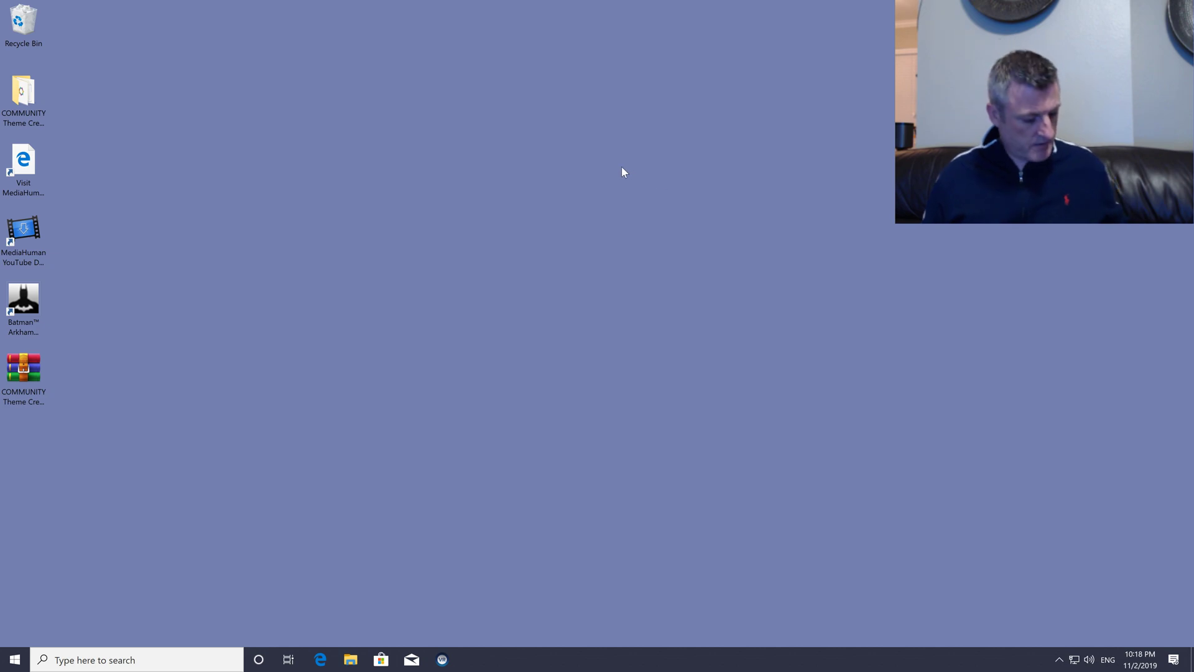
key("super")
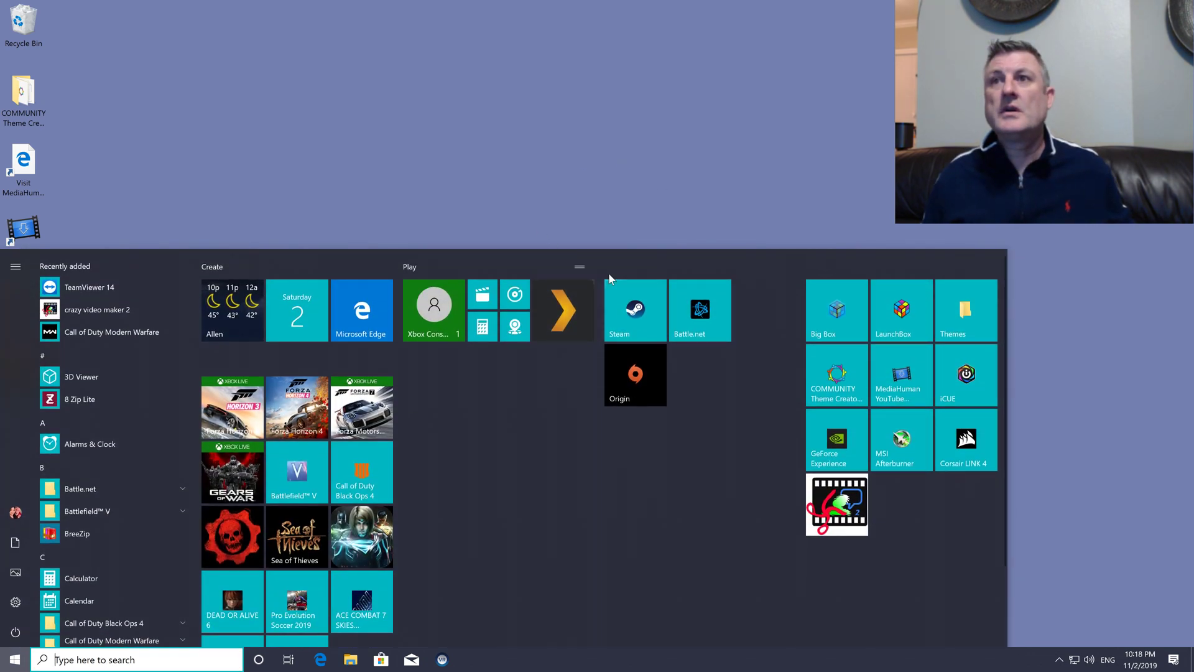
left_click(577, 187)
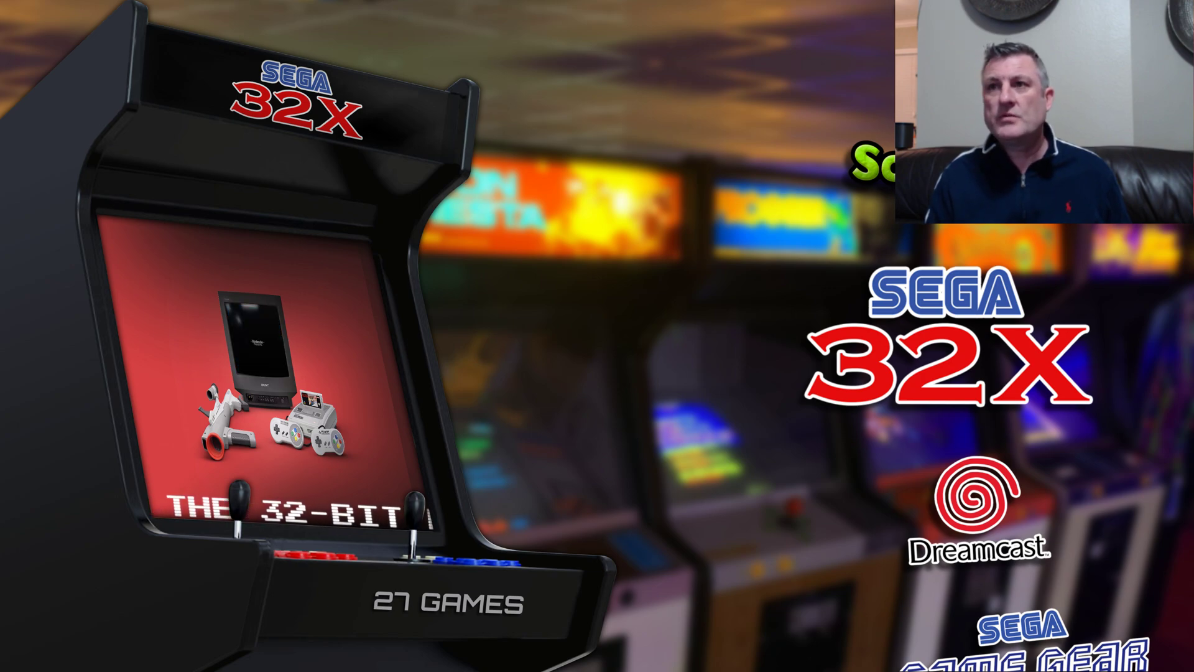
Switch the Theme in Options > Views from Arcade Machine to Test, then return to the platform wheel
key("Down")
key("Escape")
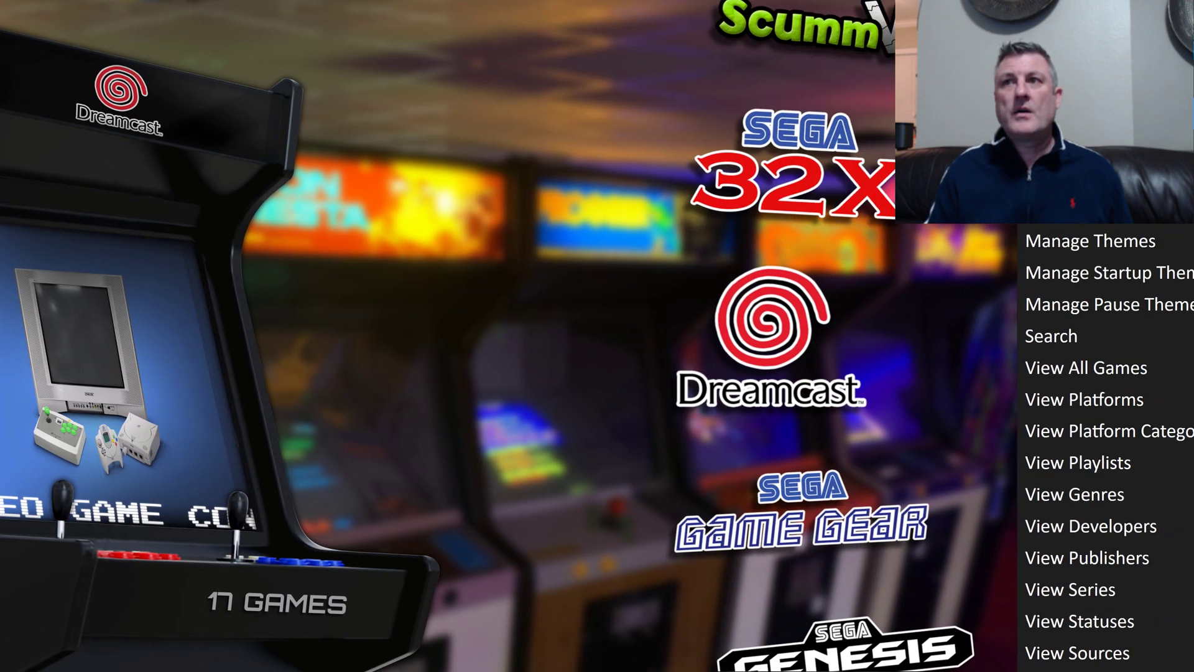
key("Down")
key("Down")
key("Down")
key("Return")
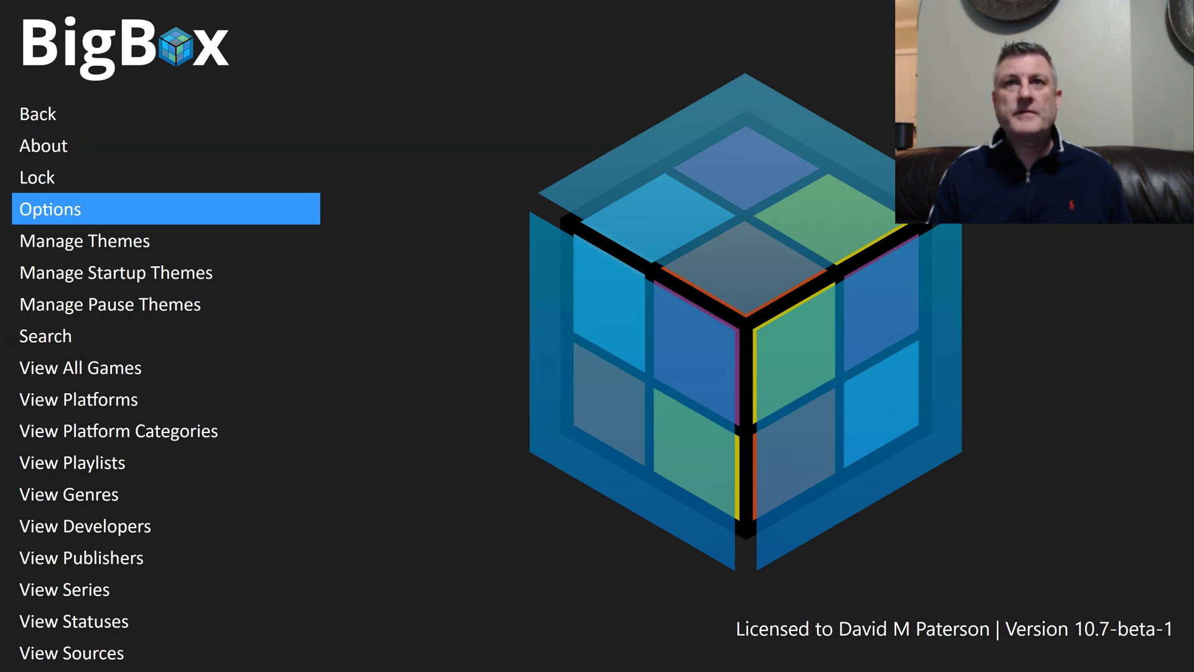
key("Down")
key("Down")
key("Return")
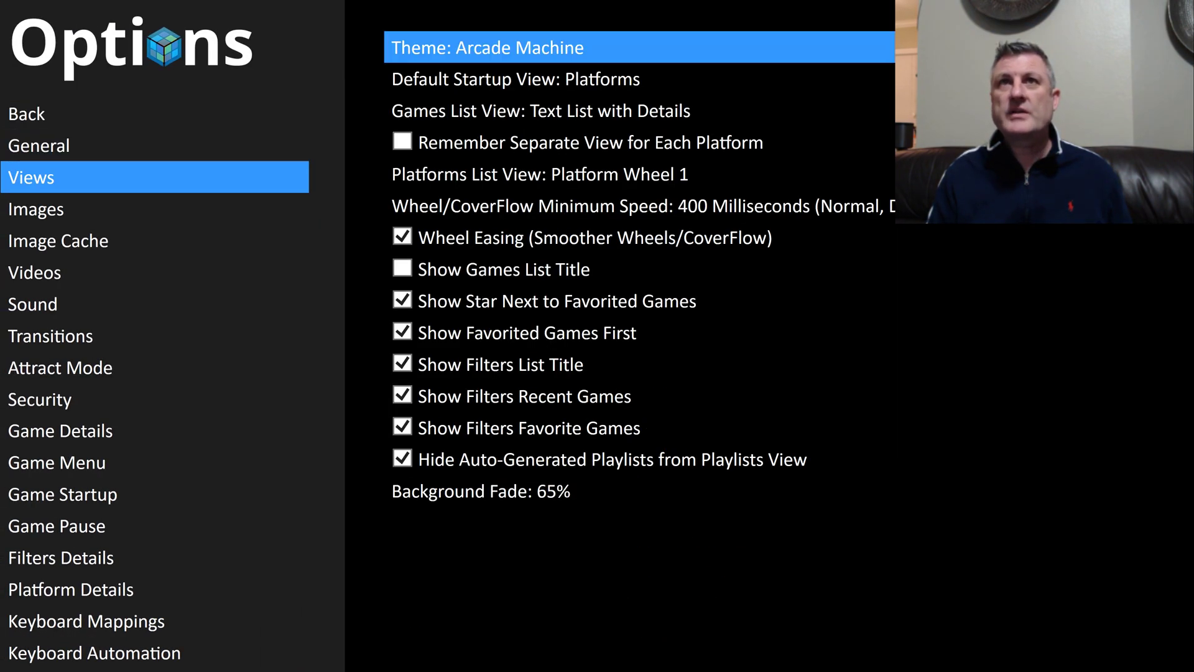
key("Right")
key("Right")
key("Right")
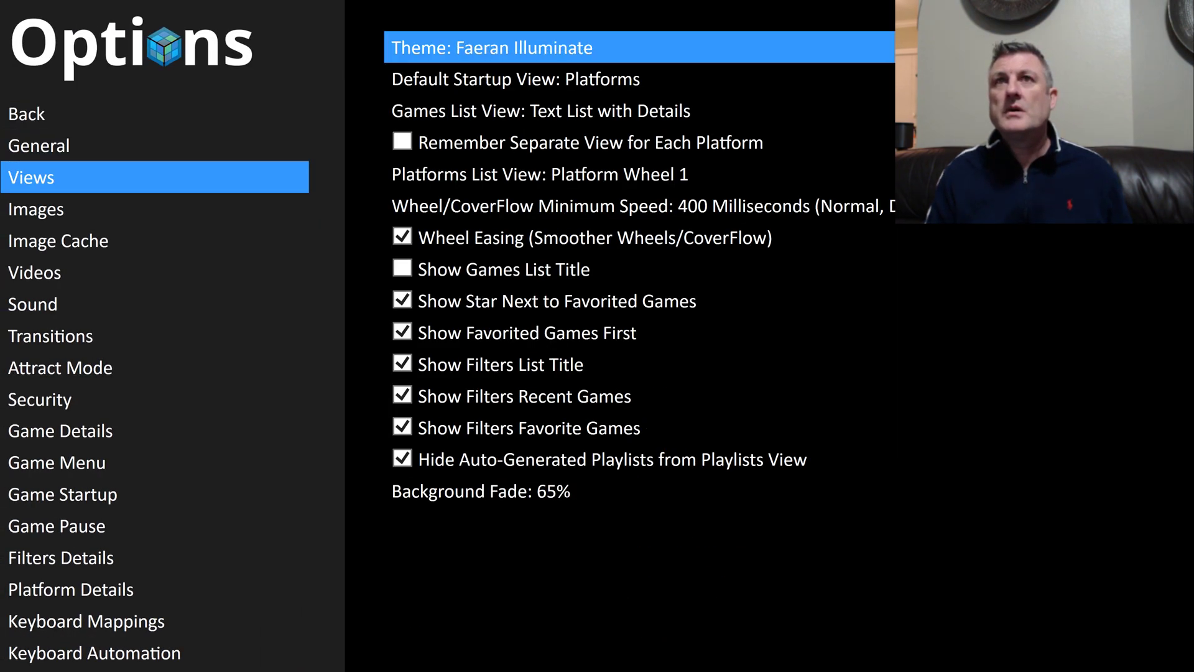
key("Right")
key("Right")
key("Right")
key("Right")
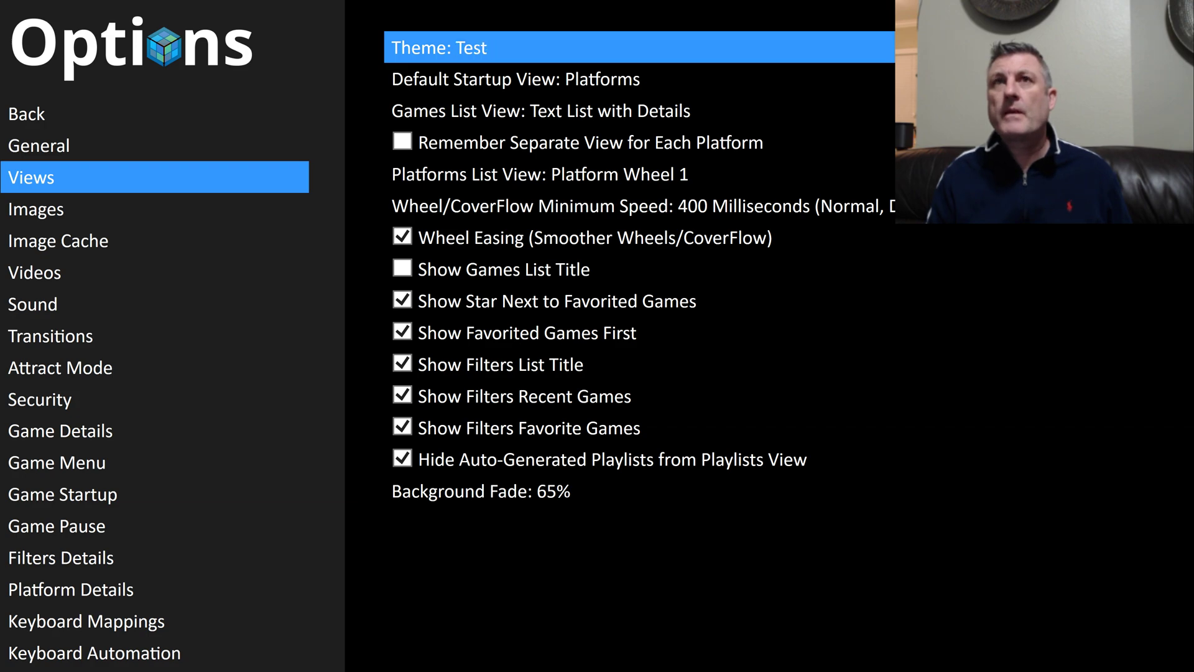
key("Escape")
key("Escape")
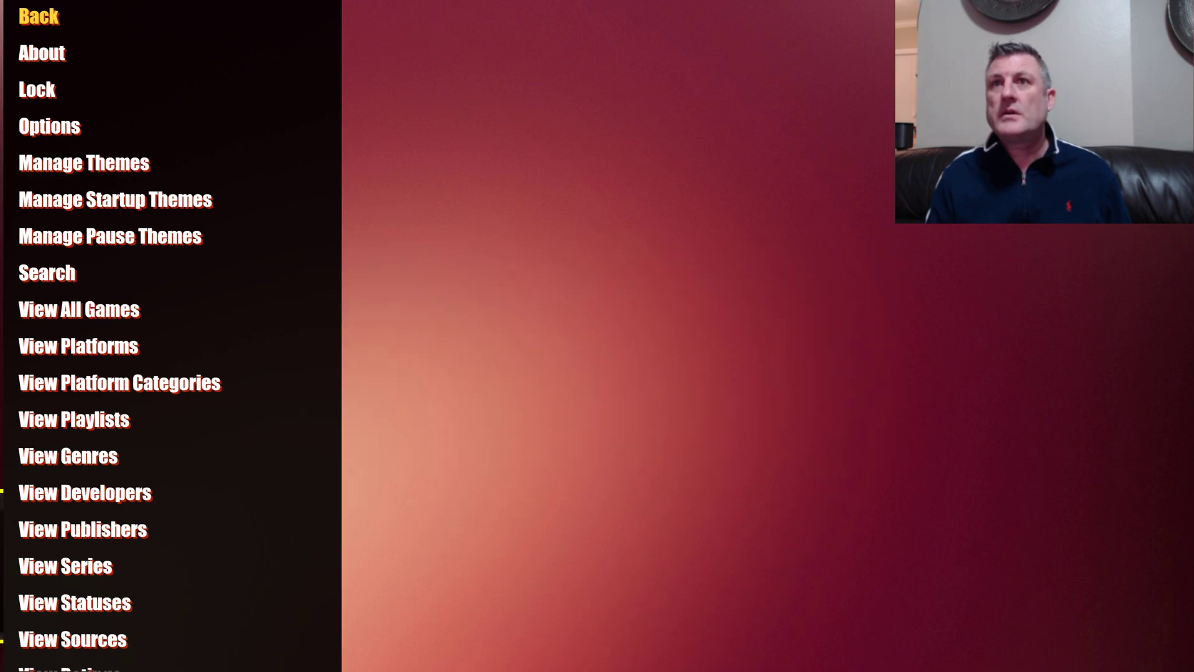
key("Escape")
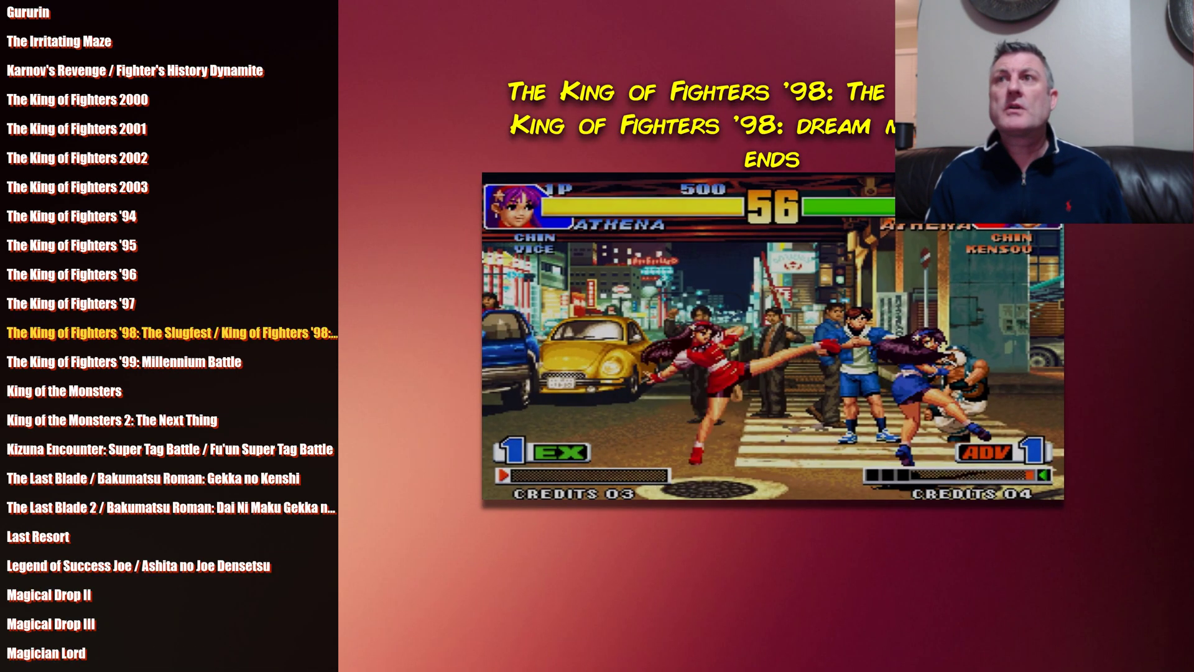
Preview Neo-Geo games from The King of Fighters '99 down to Magician Lord
key("Down")
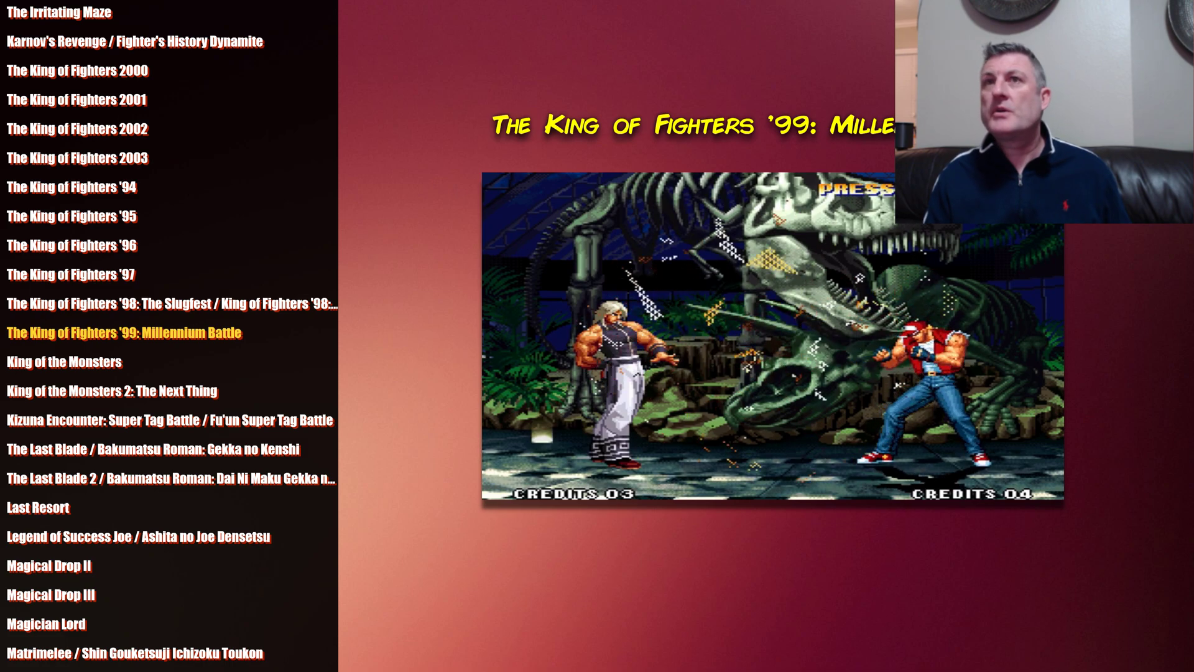
key("Down")
key("Down")
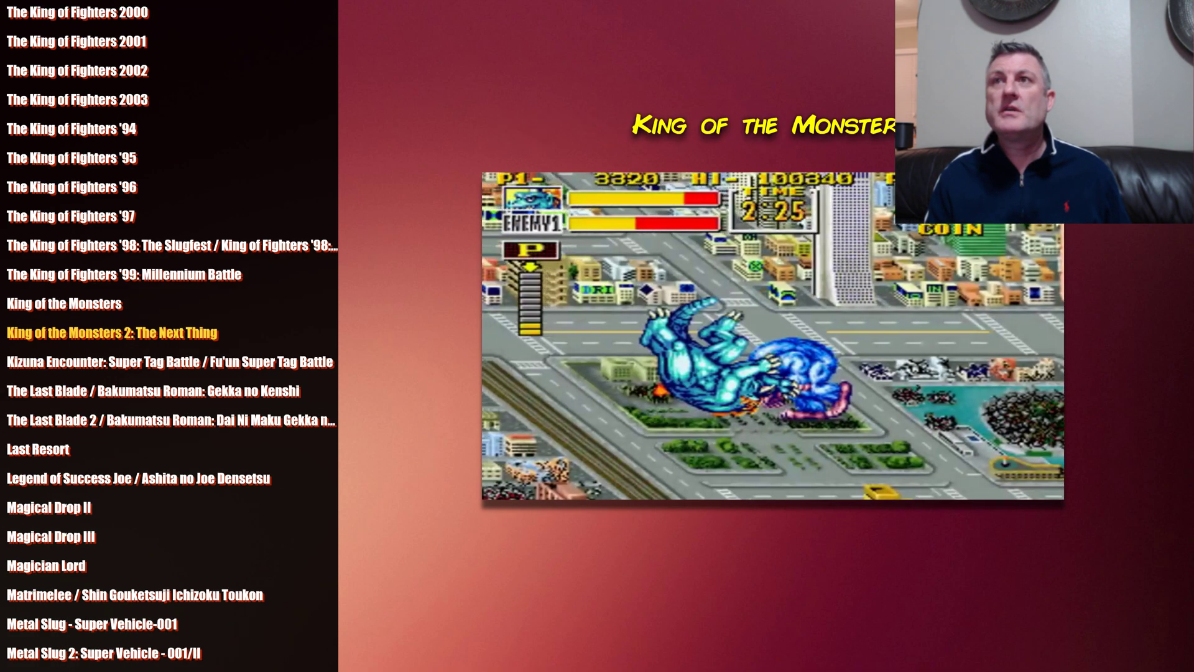
key("Down")
key("Down")
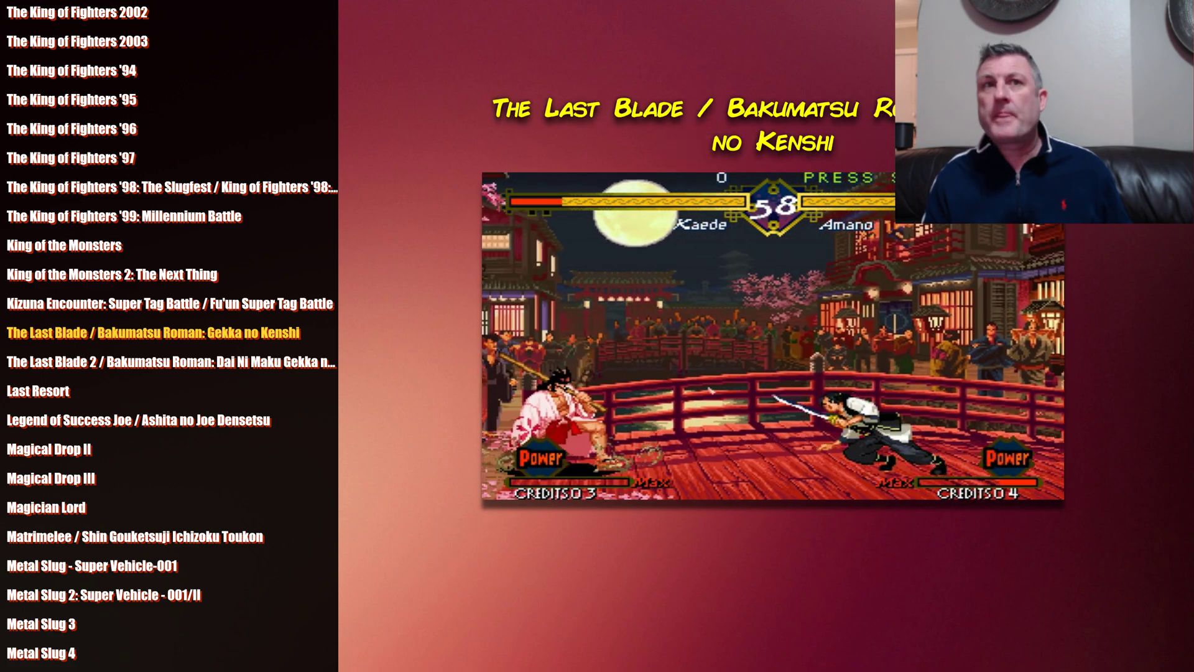
key("Down")
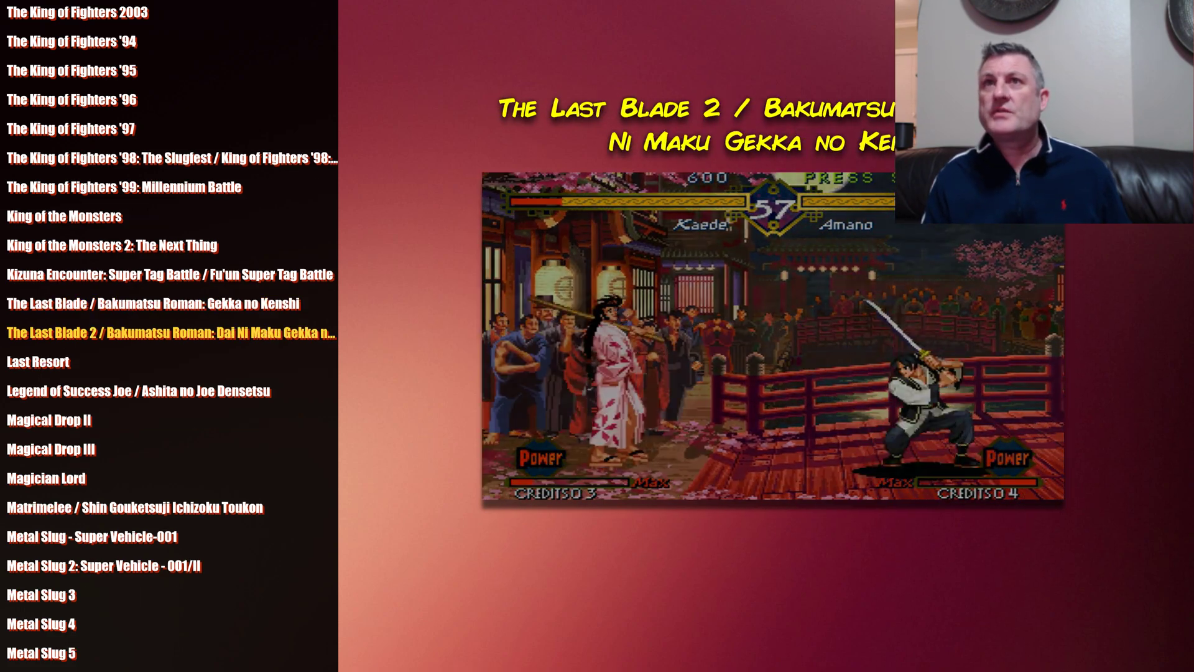
key("Down")
key("Down")
key("Down")
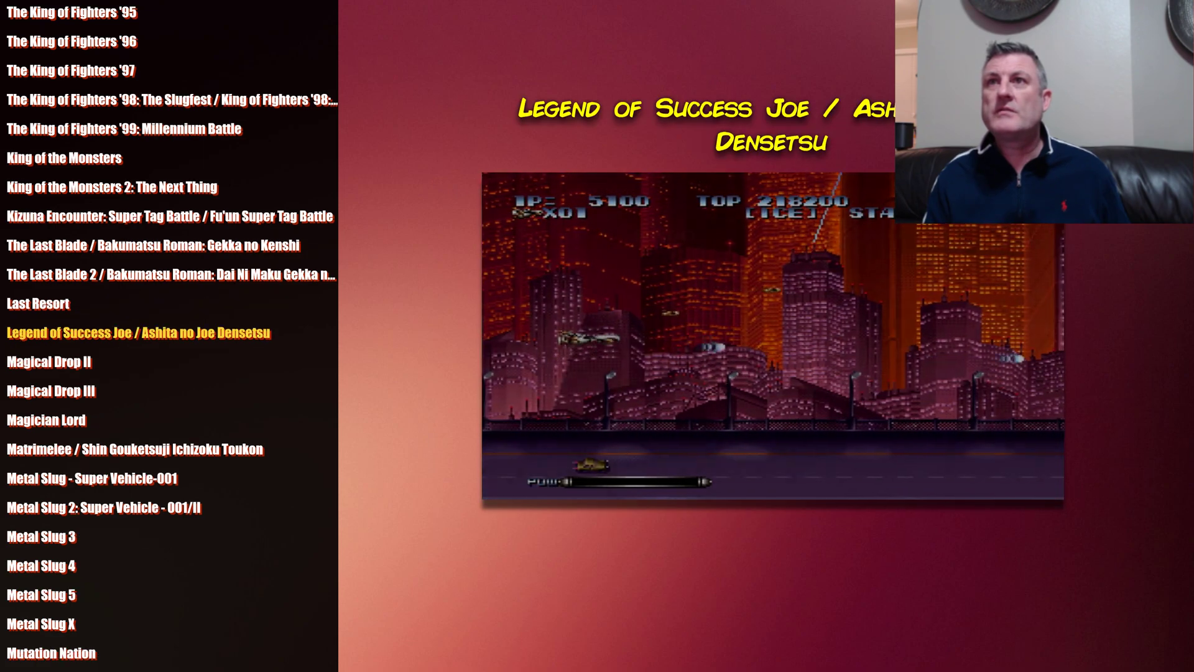
key("Down")
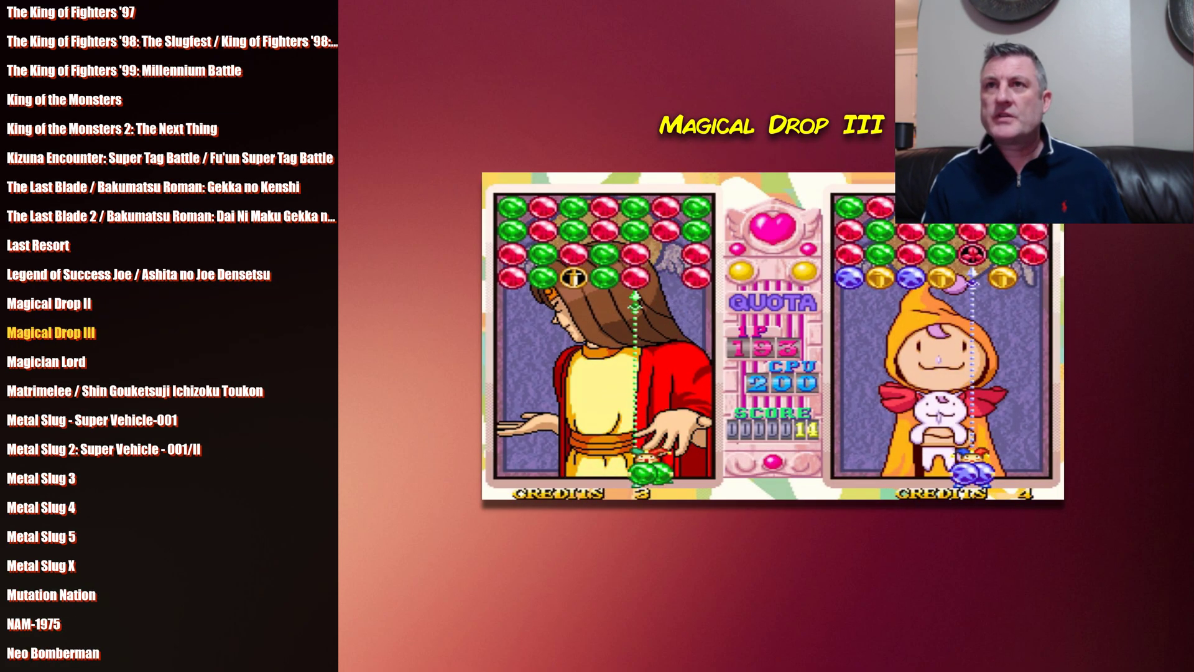
key("Down")
key("Down")
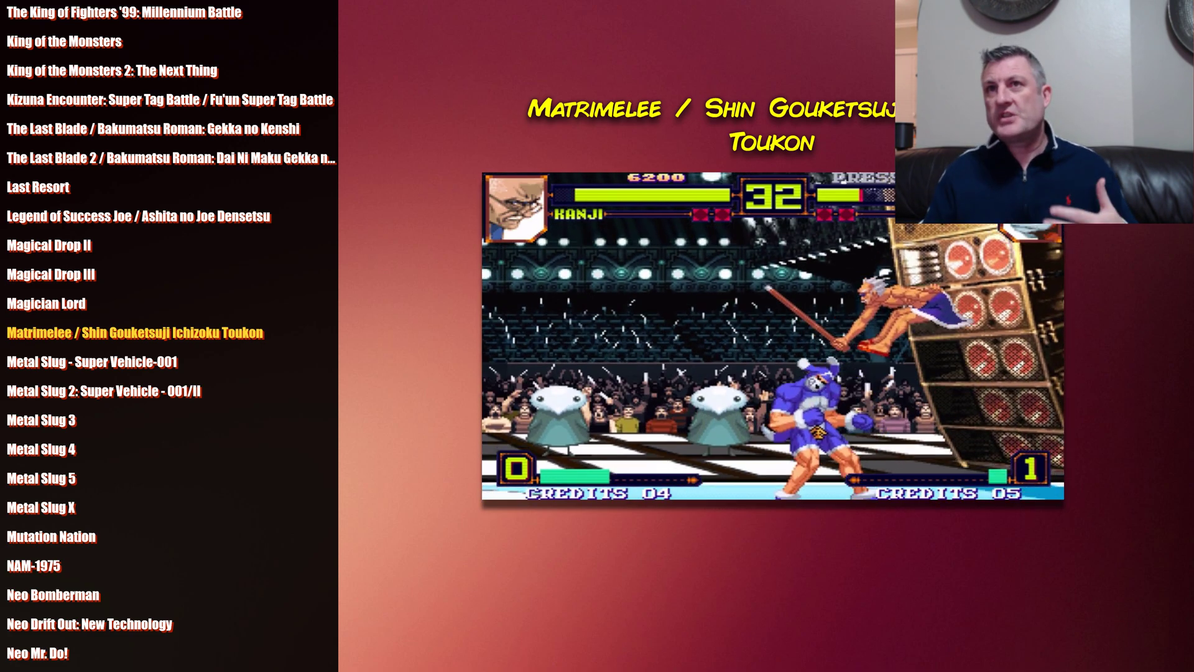
Preview Metal Slug 3 through Ninja Combat, then back out to the Neo-Geo platform wheel
key("Down")
key("Down")
key("Down")
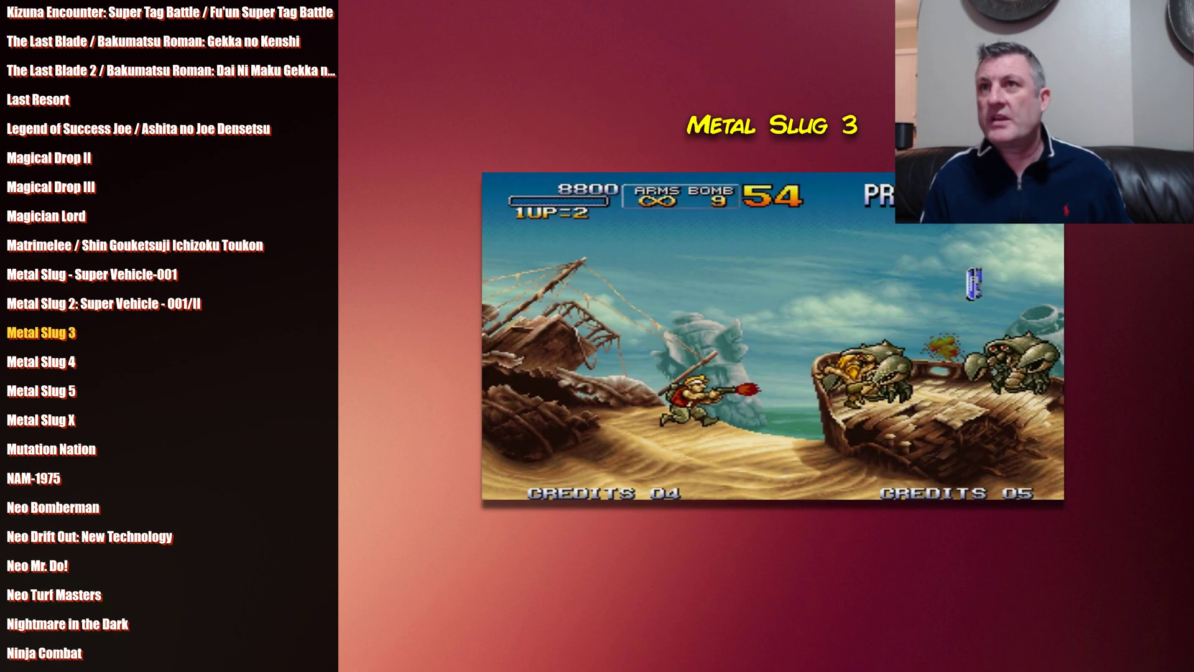
key("Down")
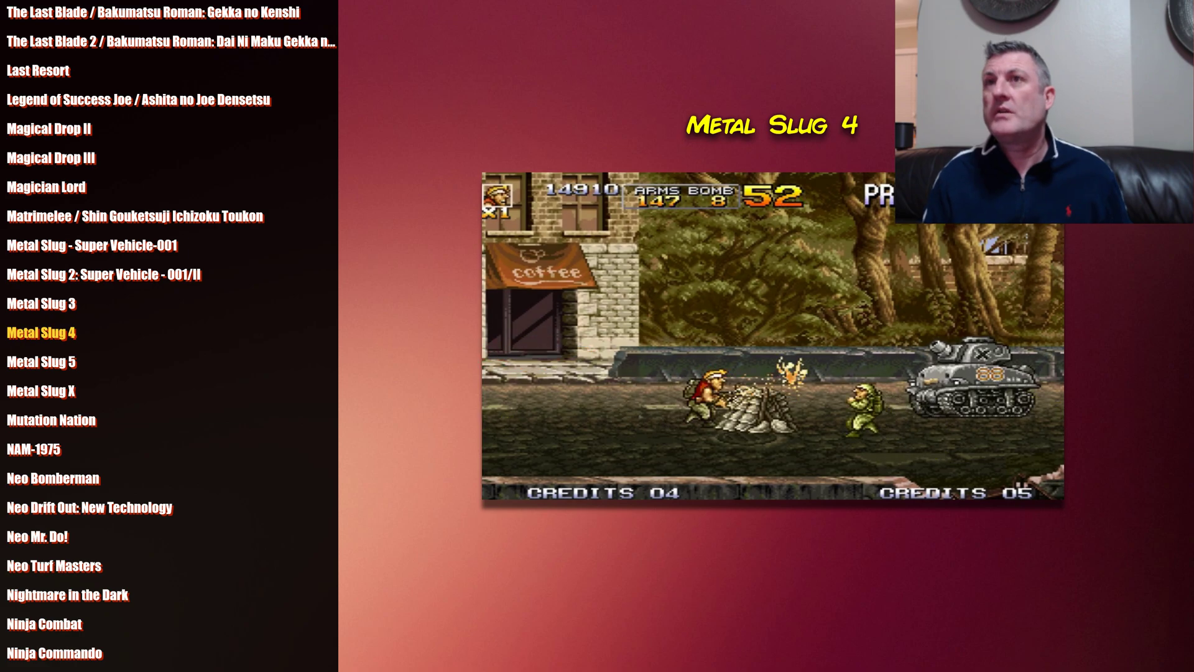
key("Down")
key("Down")
key("Down")
key("Down")
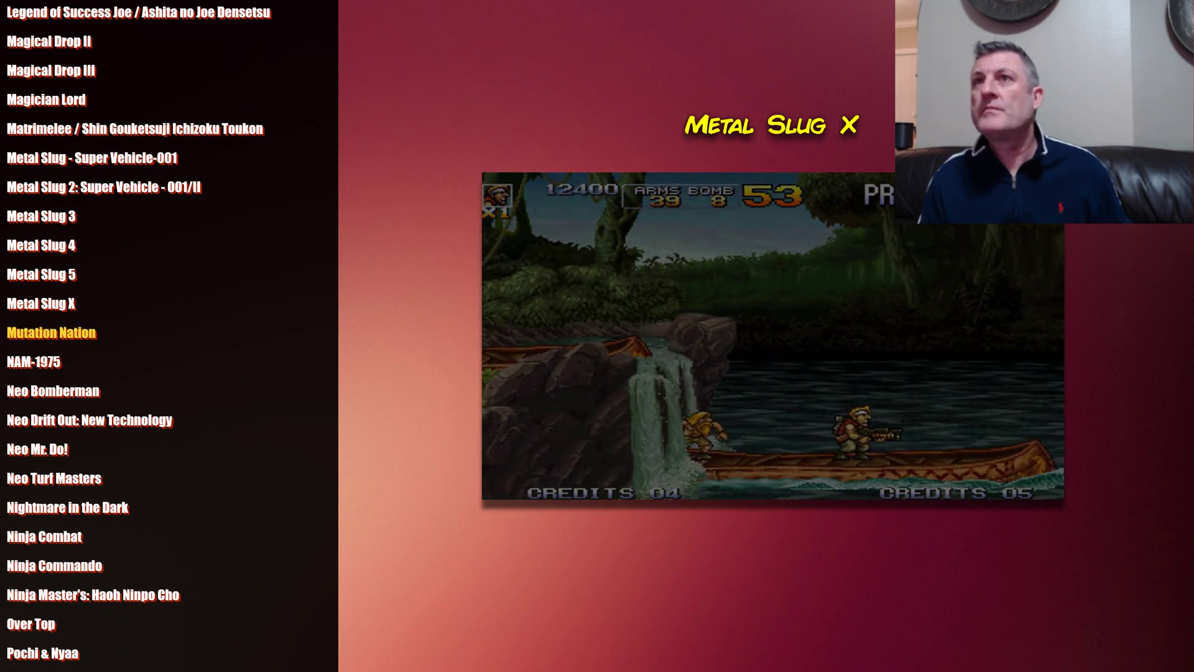
key("Down")
key("Down")
key("Down")
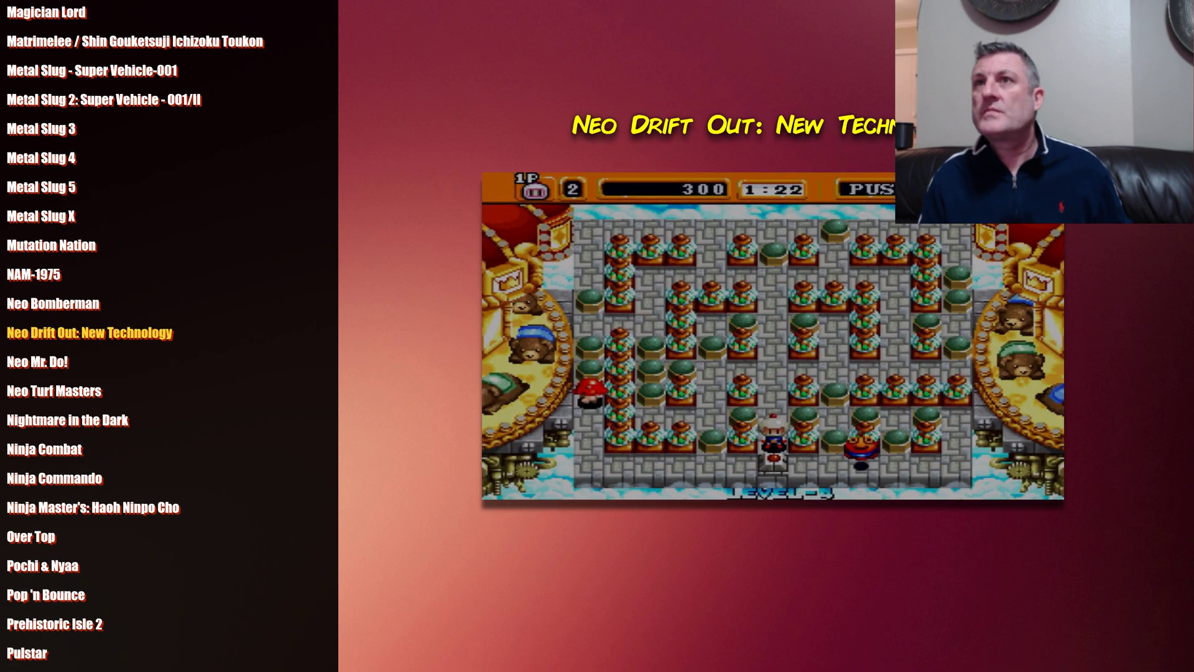
key("Down")
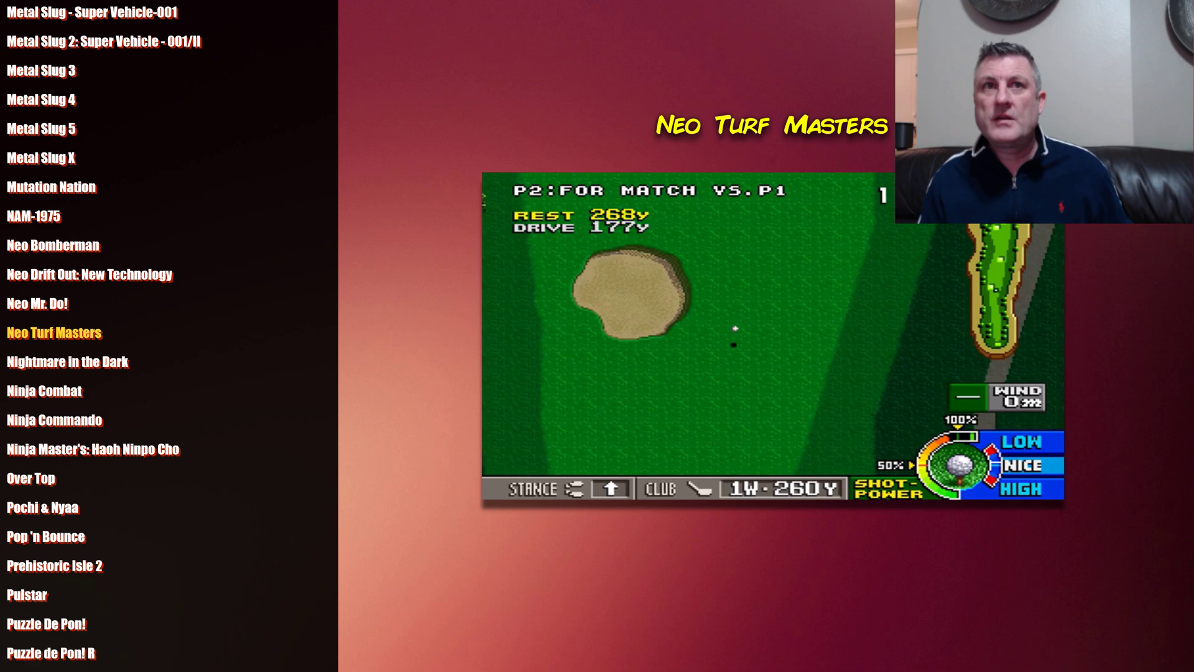
key("Down")
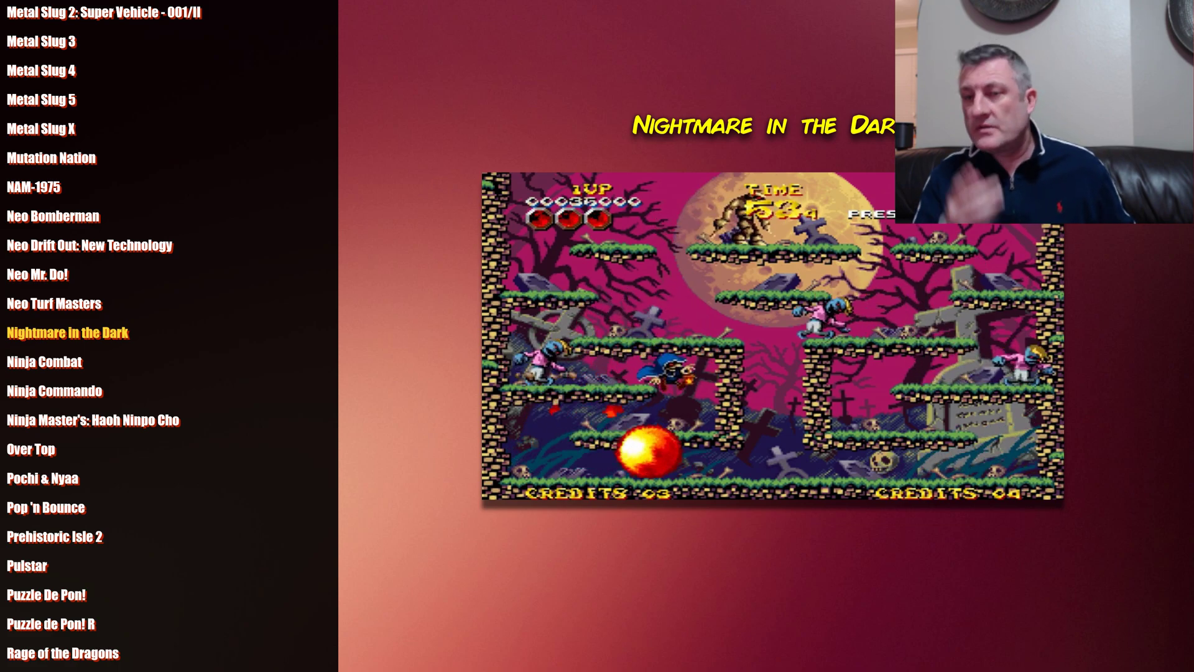
key("Down")
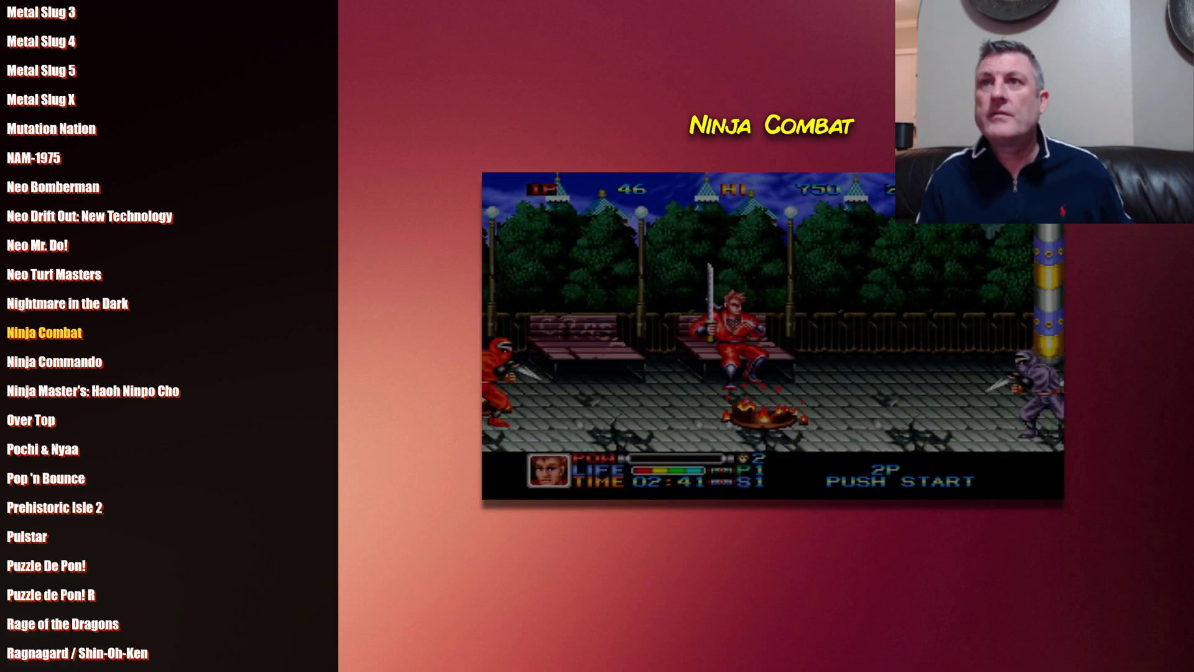
key("Return")
key("Escape")
key("Escape")
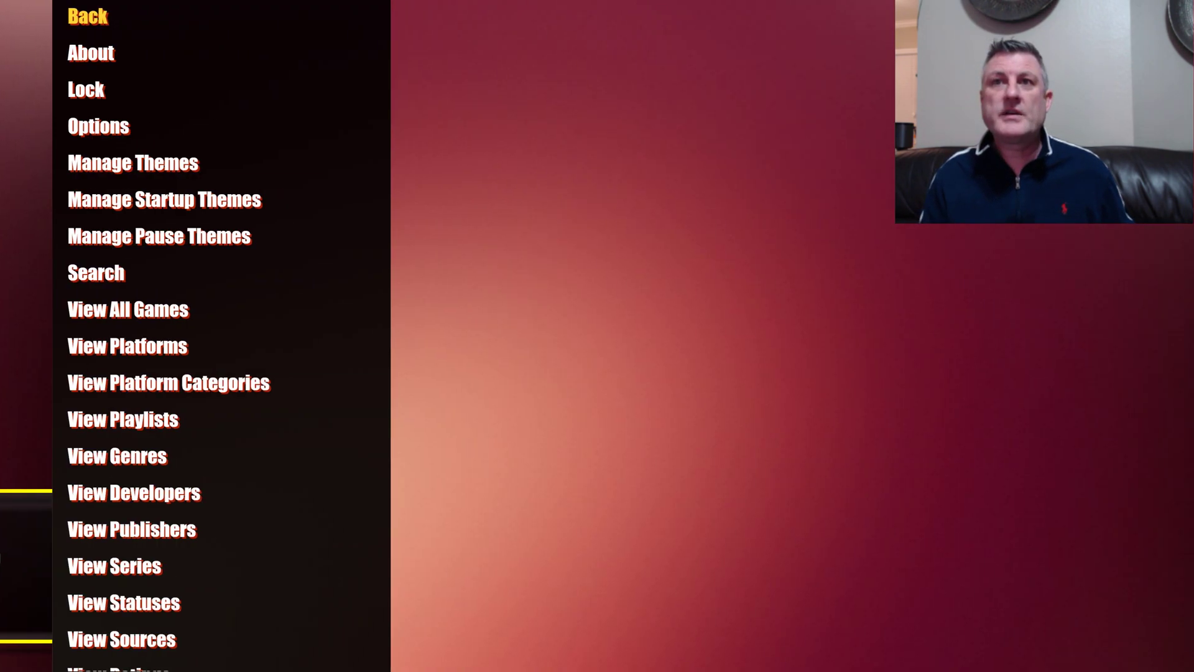
Choose Exit from the system menu to close BigBox and return to the Windows desktop
key("Up")
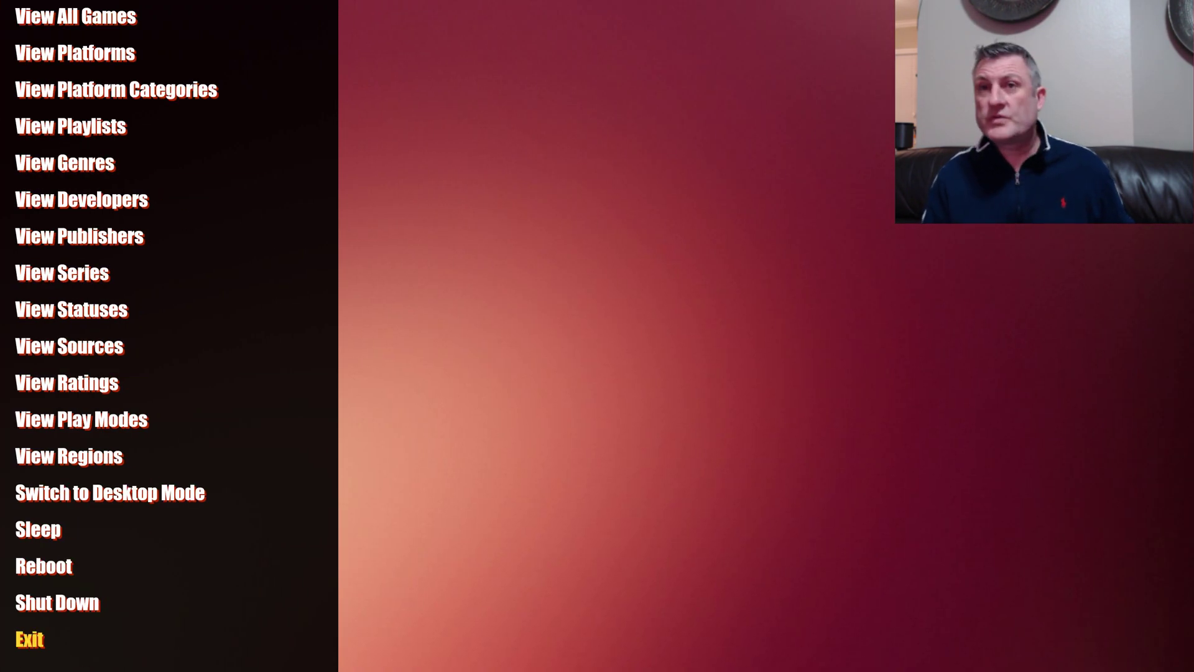
key("Return")
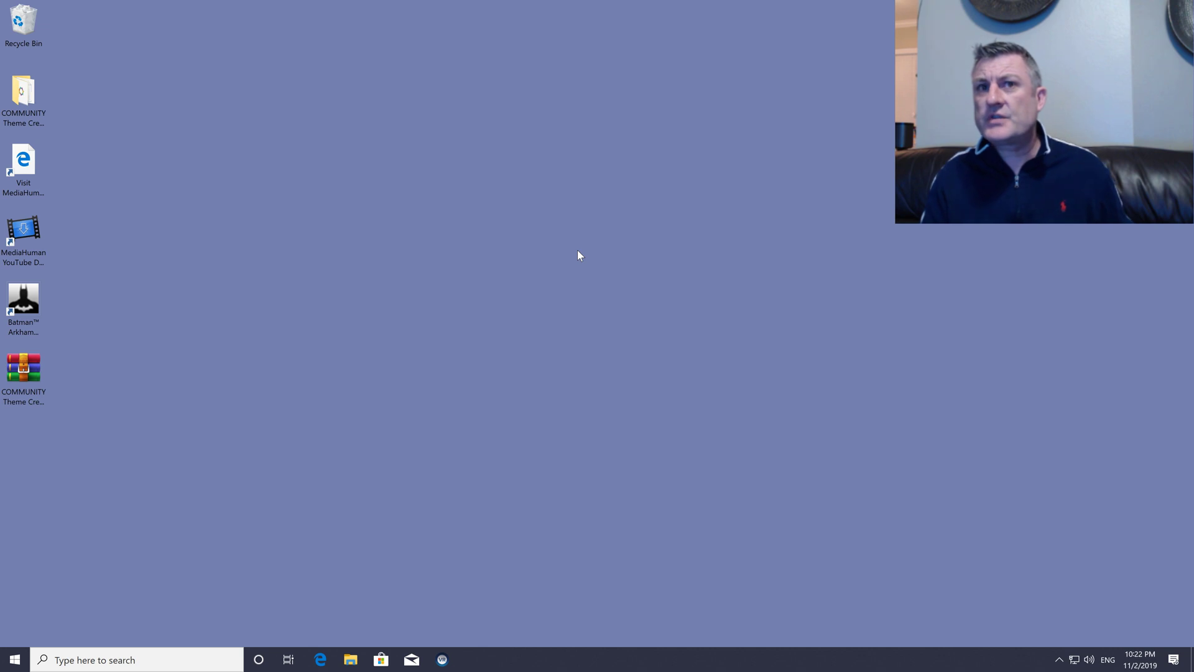